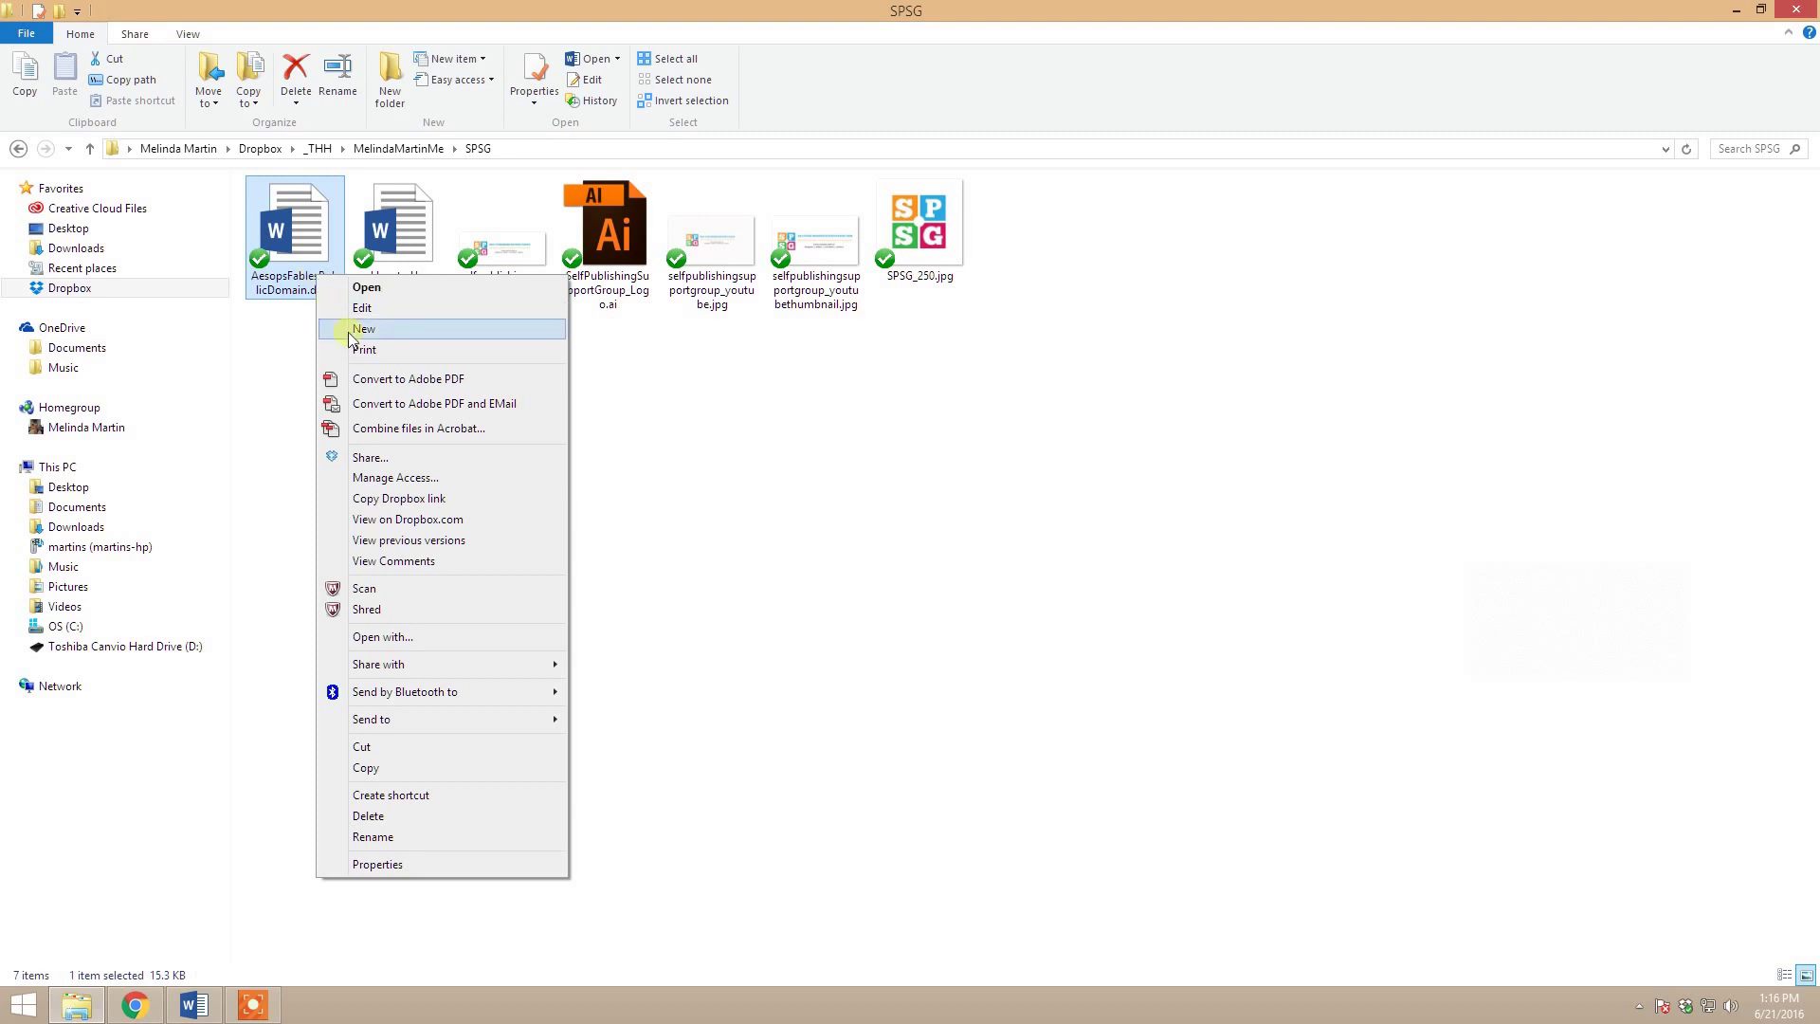
View the Dropbox comments for AesopsFablesPublicDomain.docx from its folder and look through the online preview's additional file options
click(421, 562)
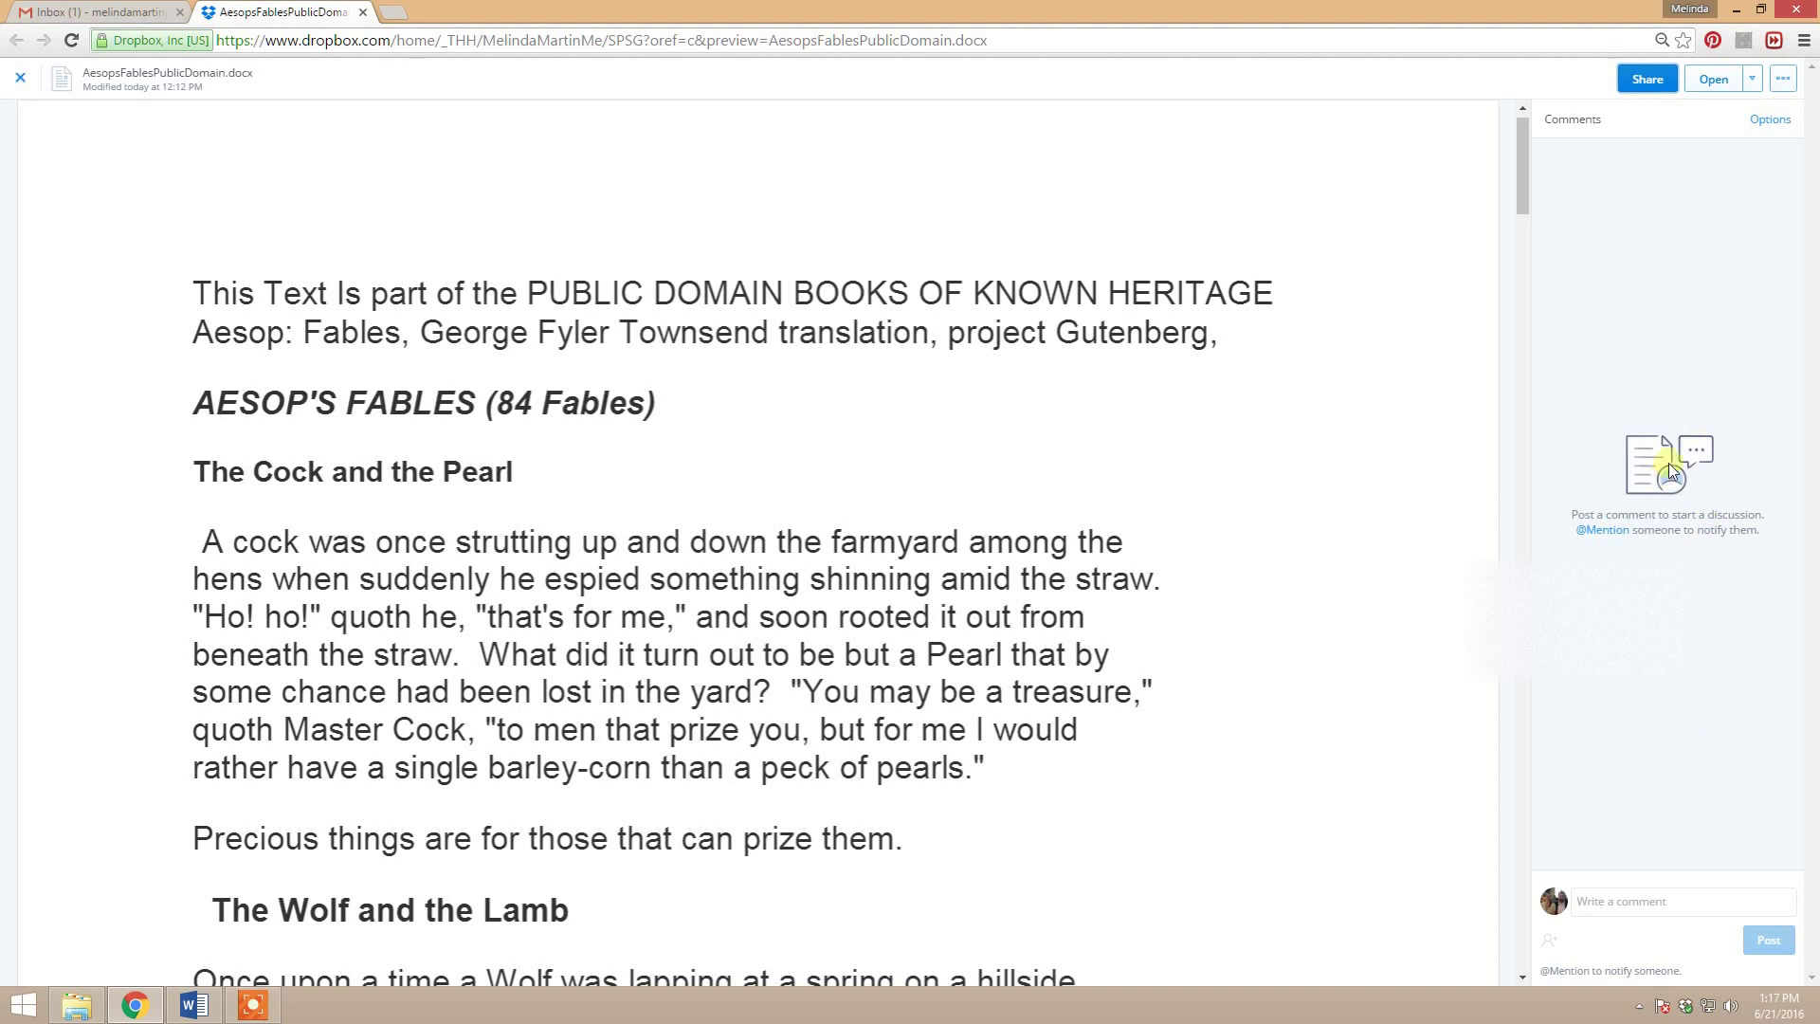
click(1783, 79)
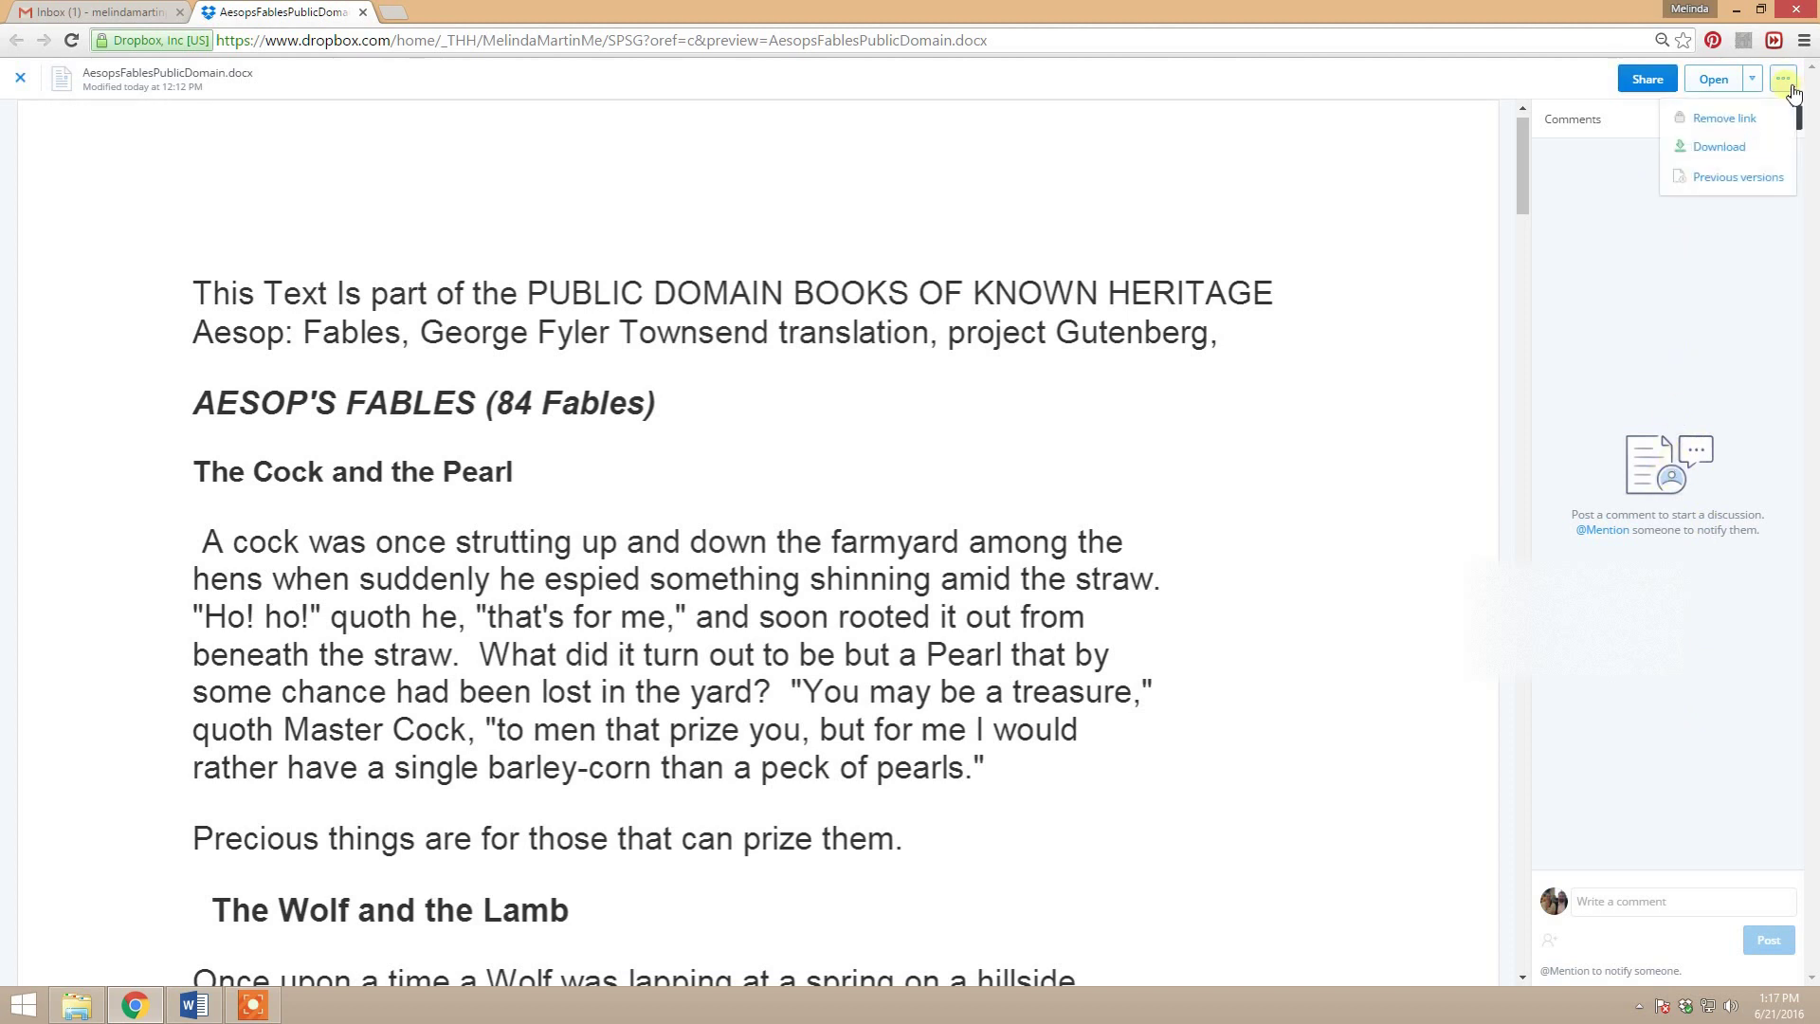
click(1782, 79)
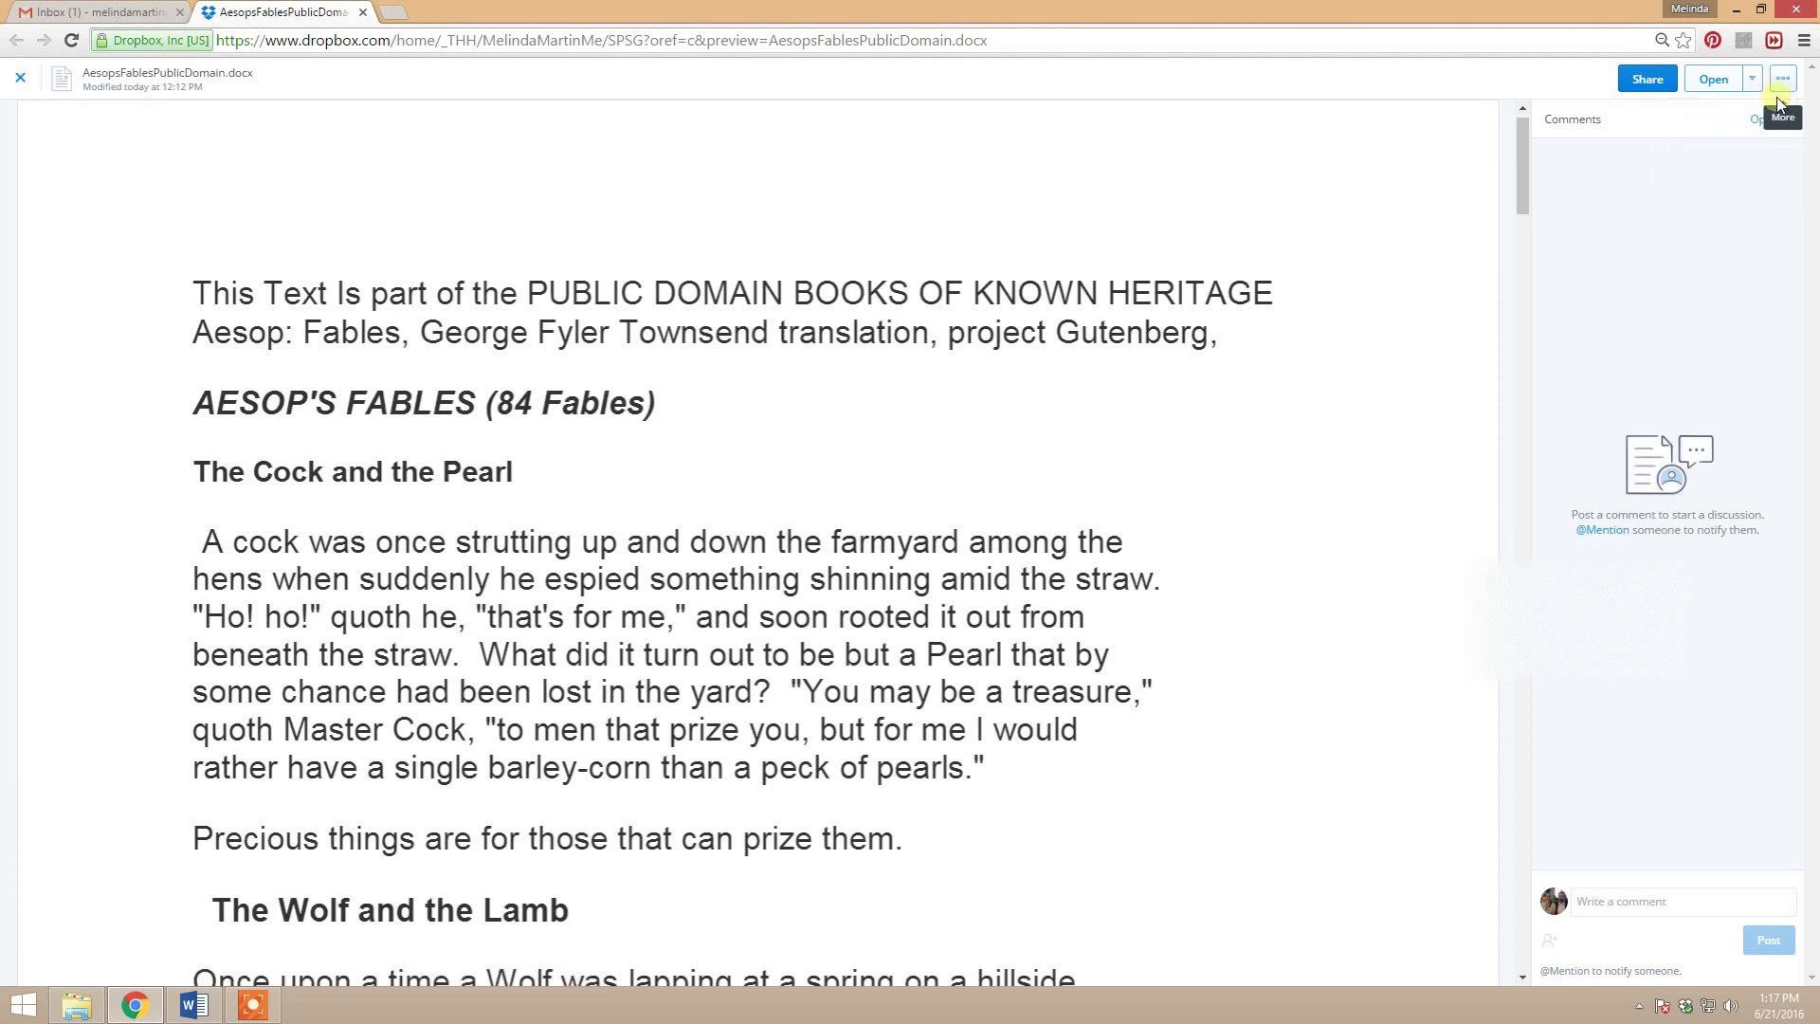
Hide the comments pane of the document preview and show it again
click(1769, 122)
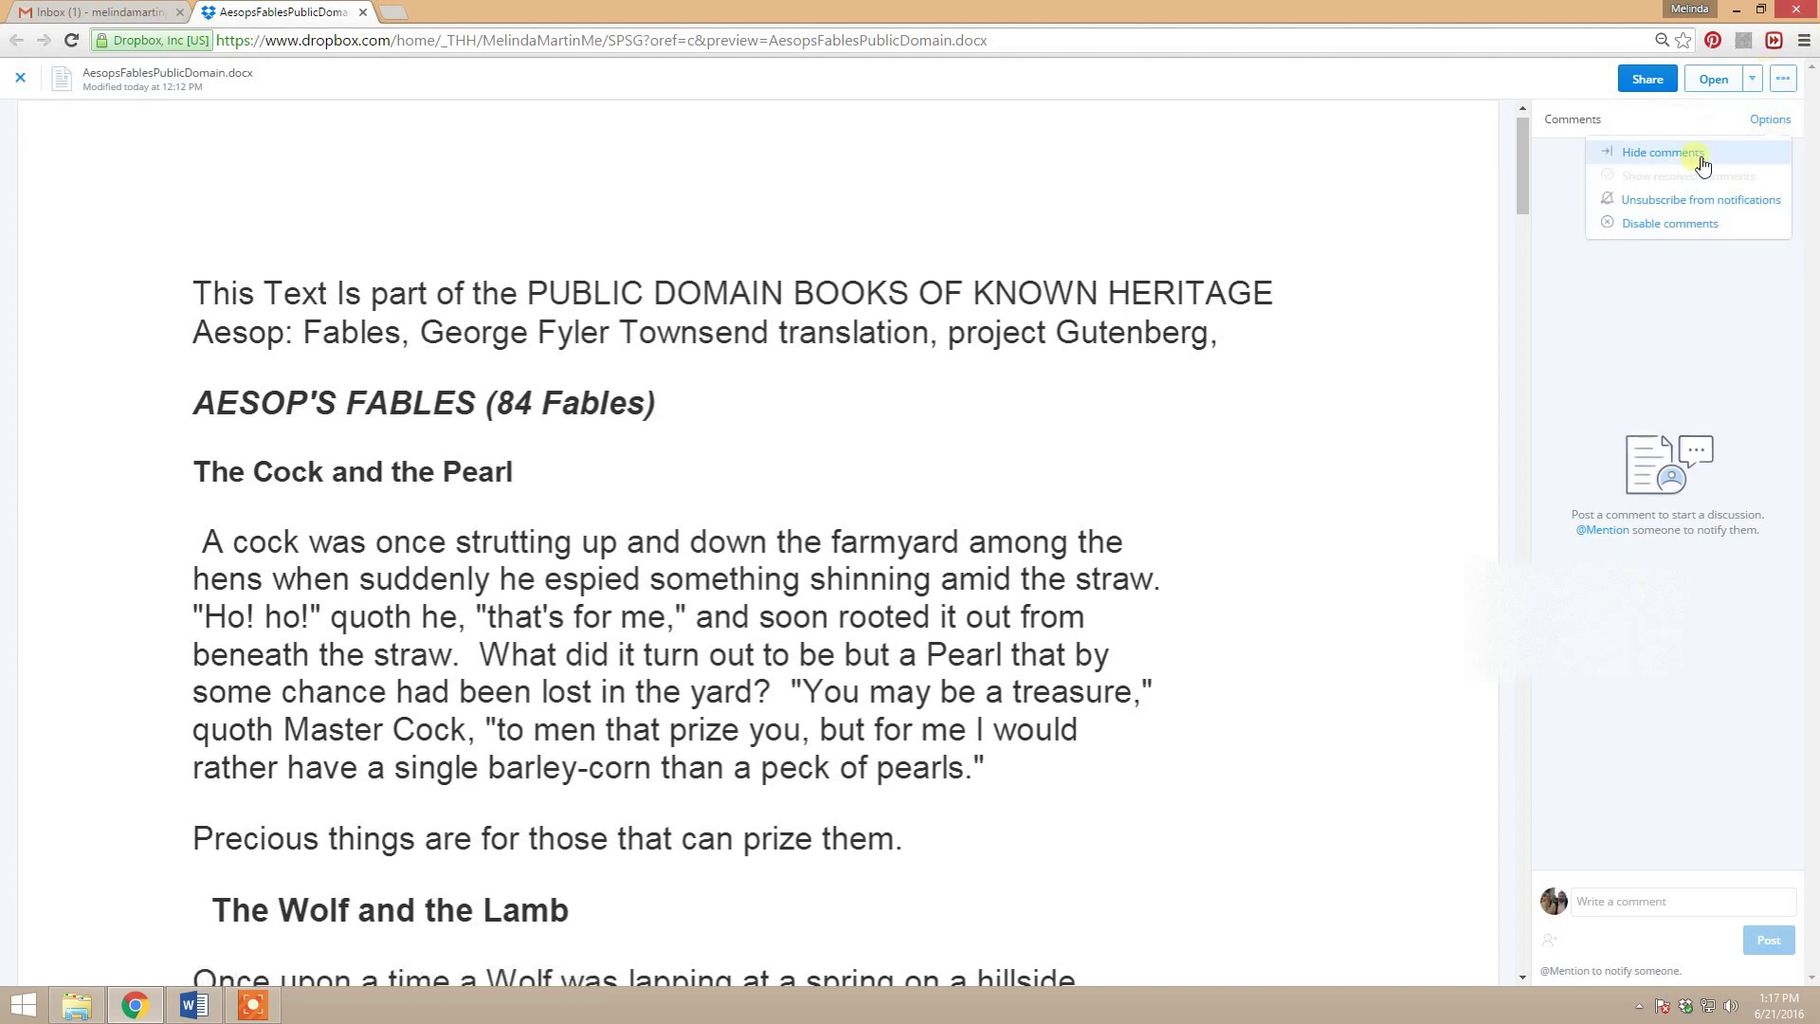
click(1701, 154)
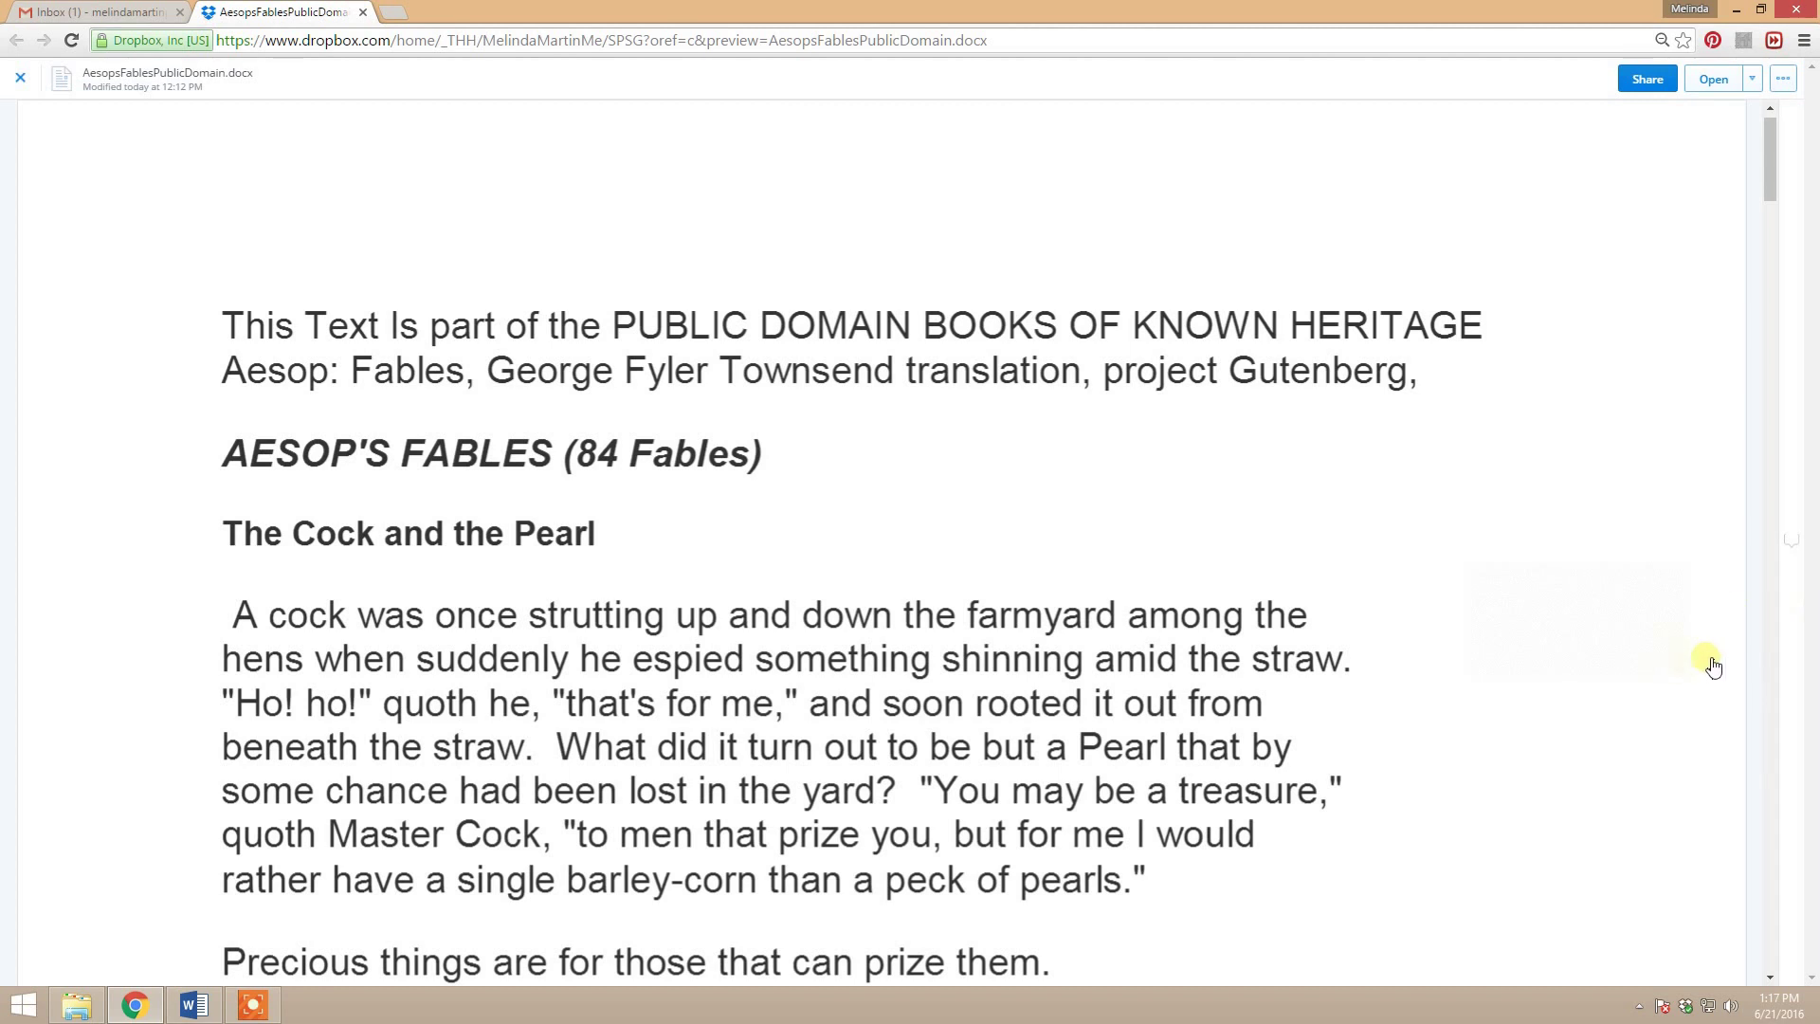
click(1802, 557)
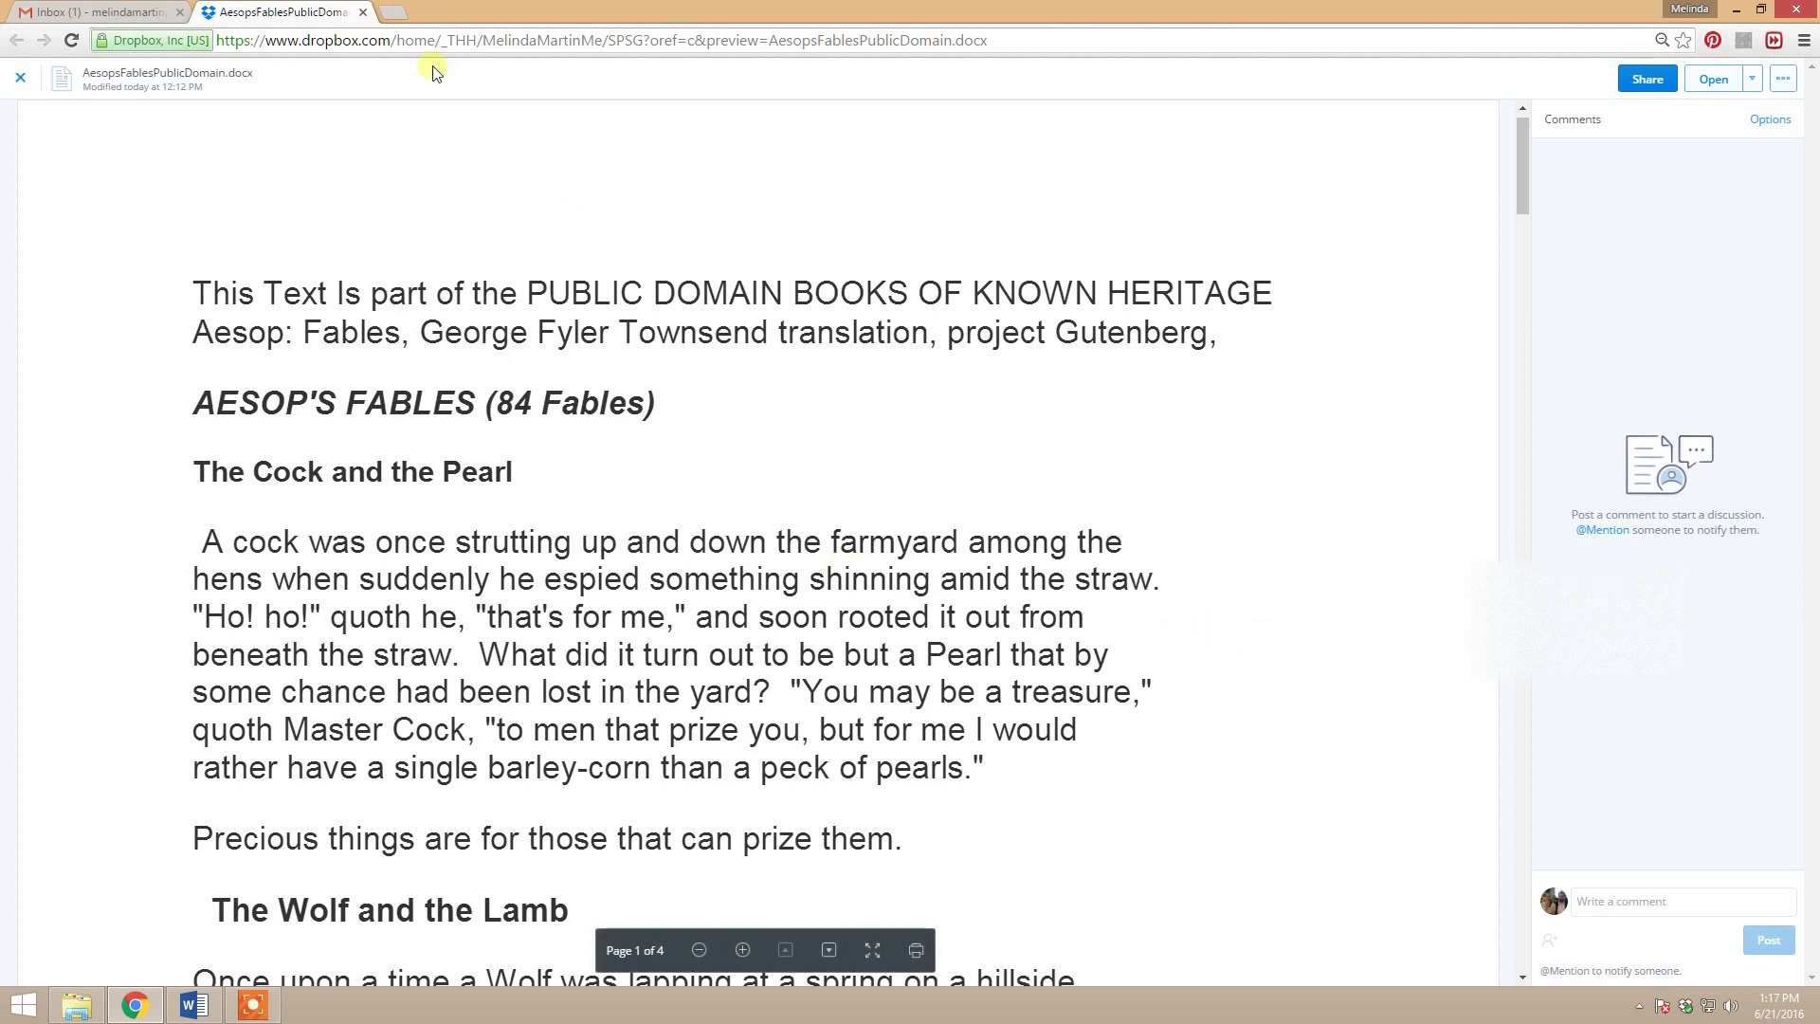
Close the preview and open AesopsFablesPublicDomain.docx through the shared link in the Dropbox Link email
click(363, 12)
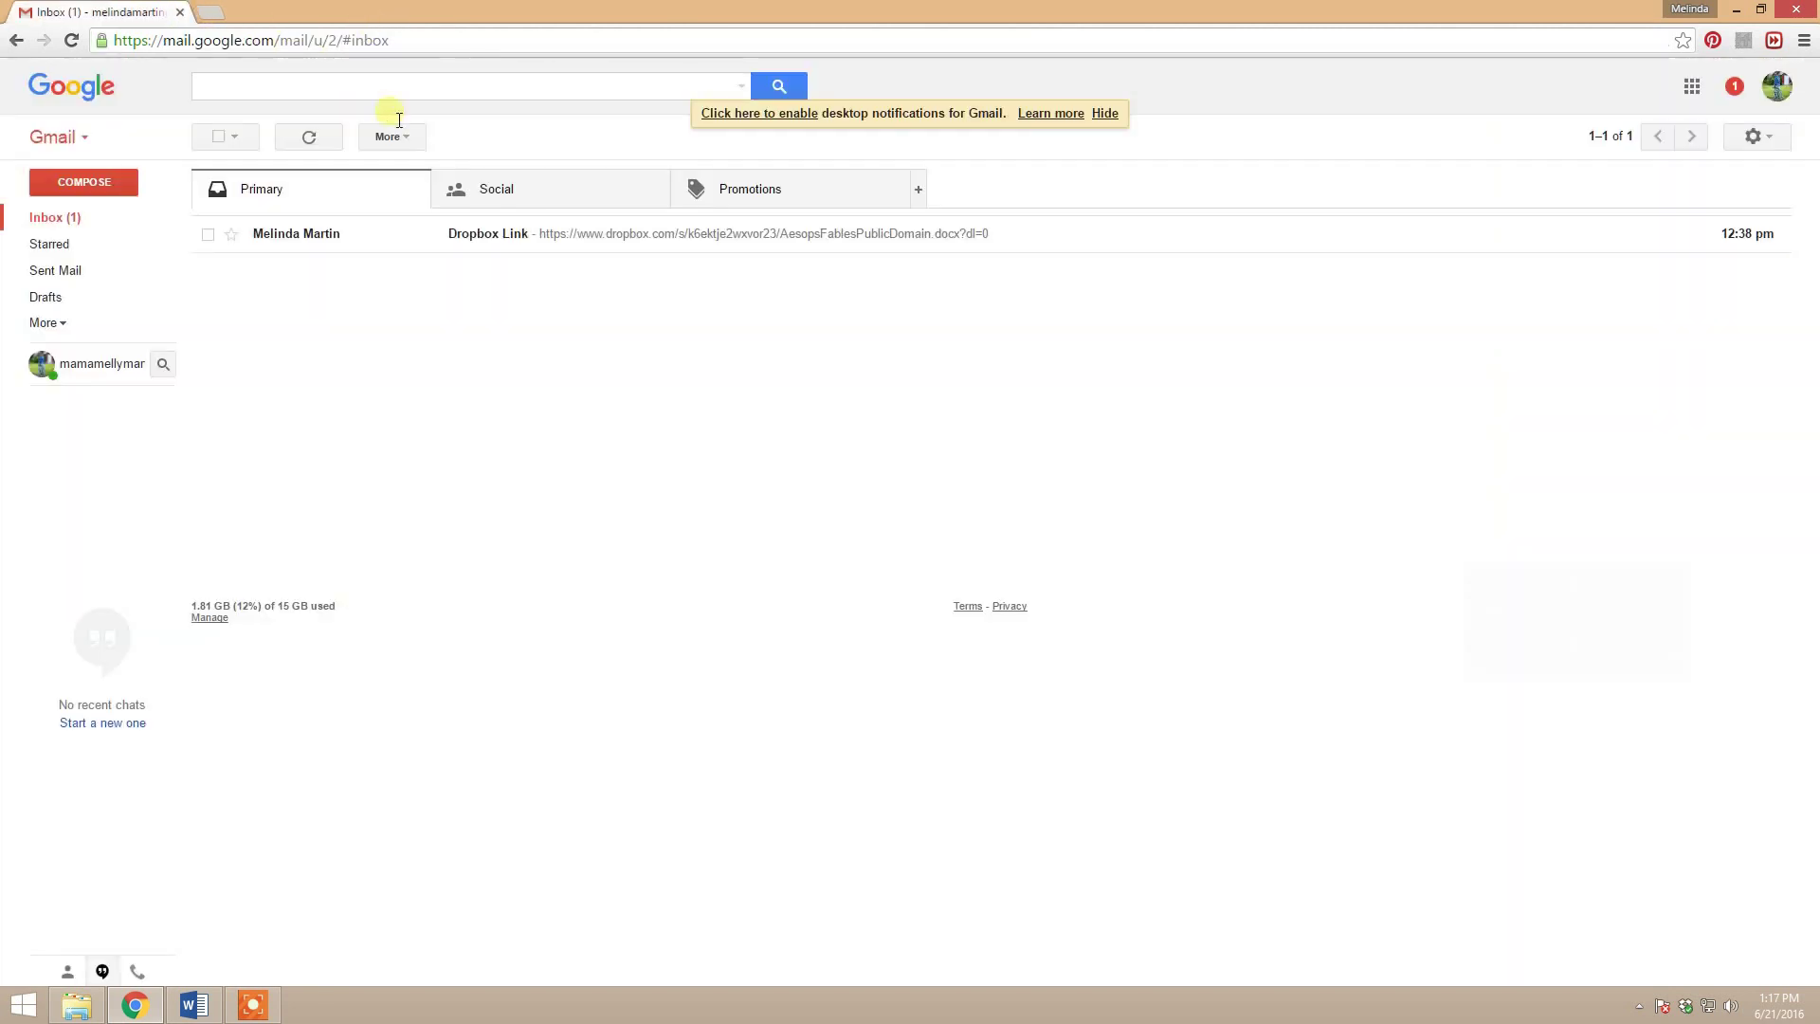
click(733, 242)
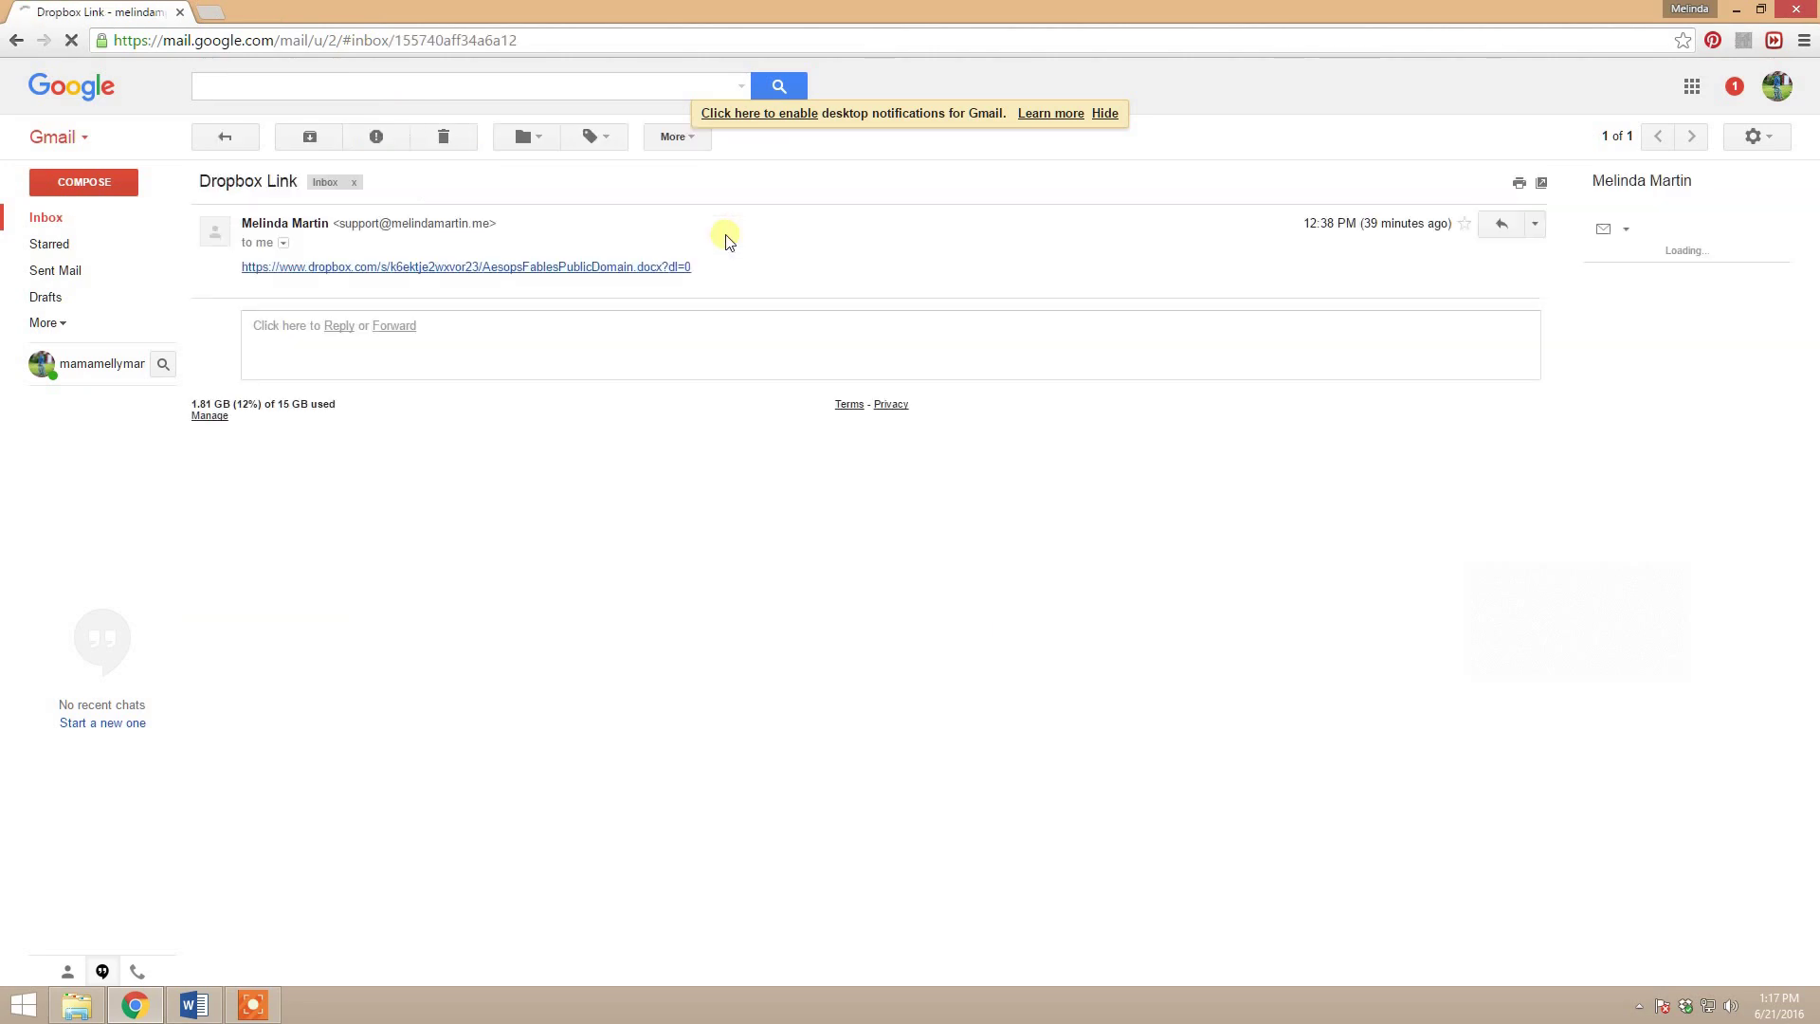
click(521, 381)
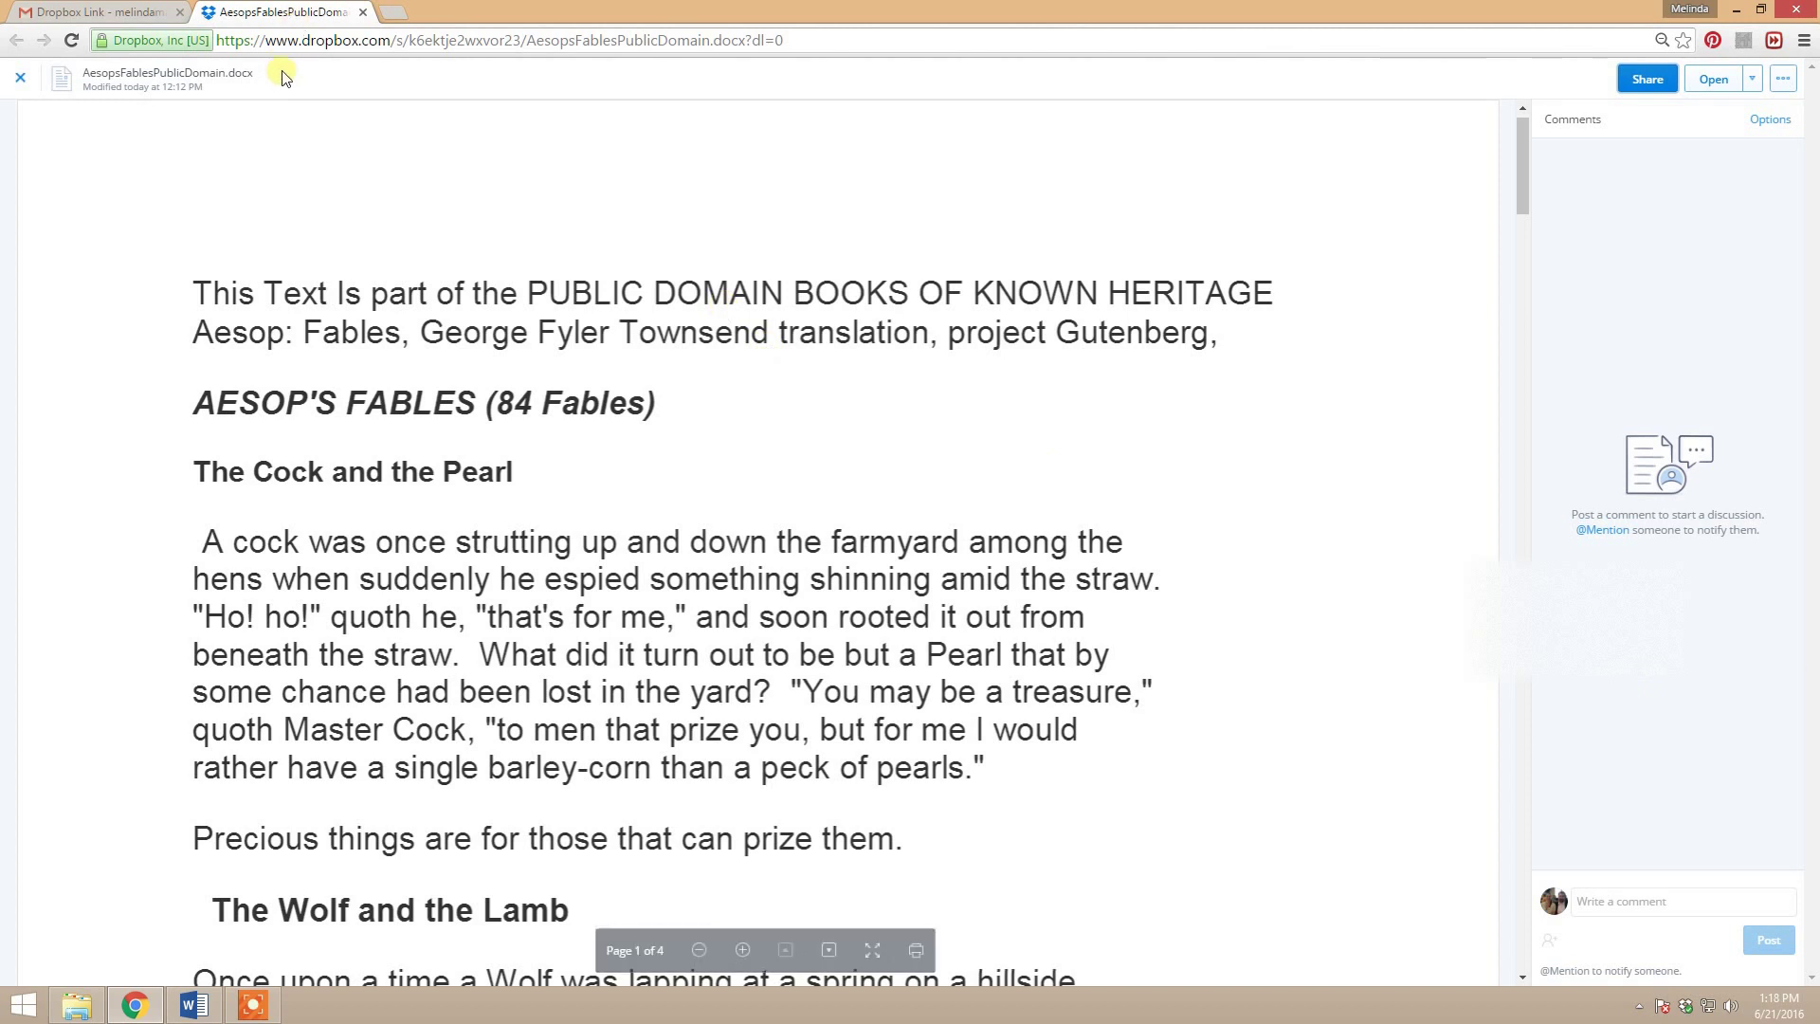
Close the linked preview, go to the Dropbox website, and open AesopsFablesPublicDomain.docx from the SPSG folder within _THH
click(363, 12)
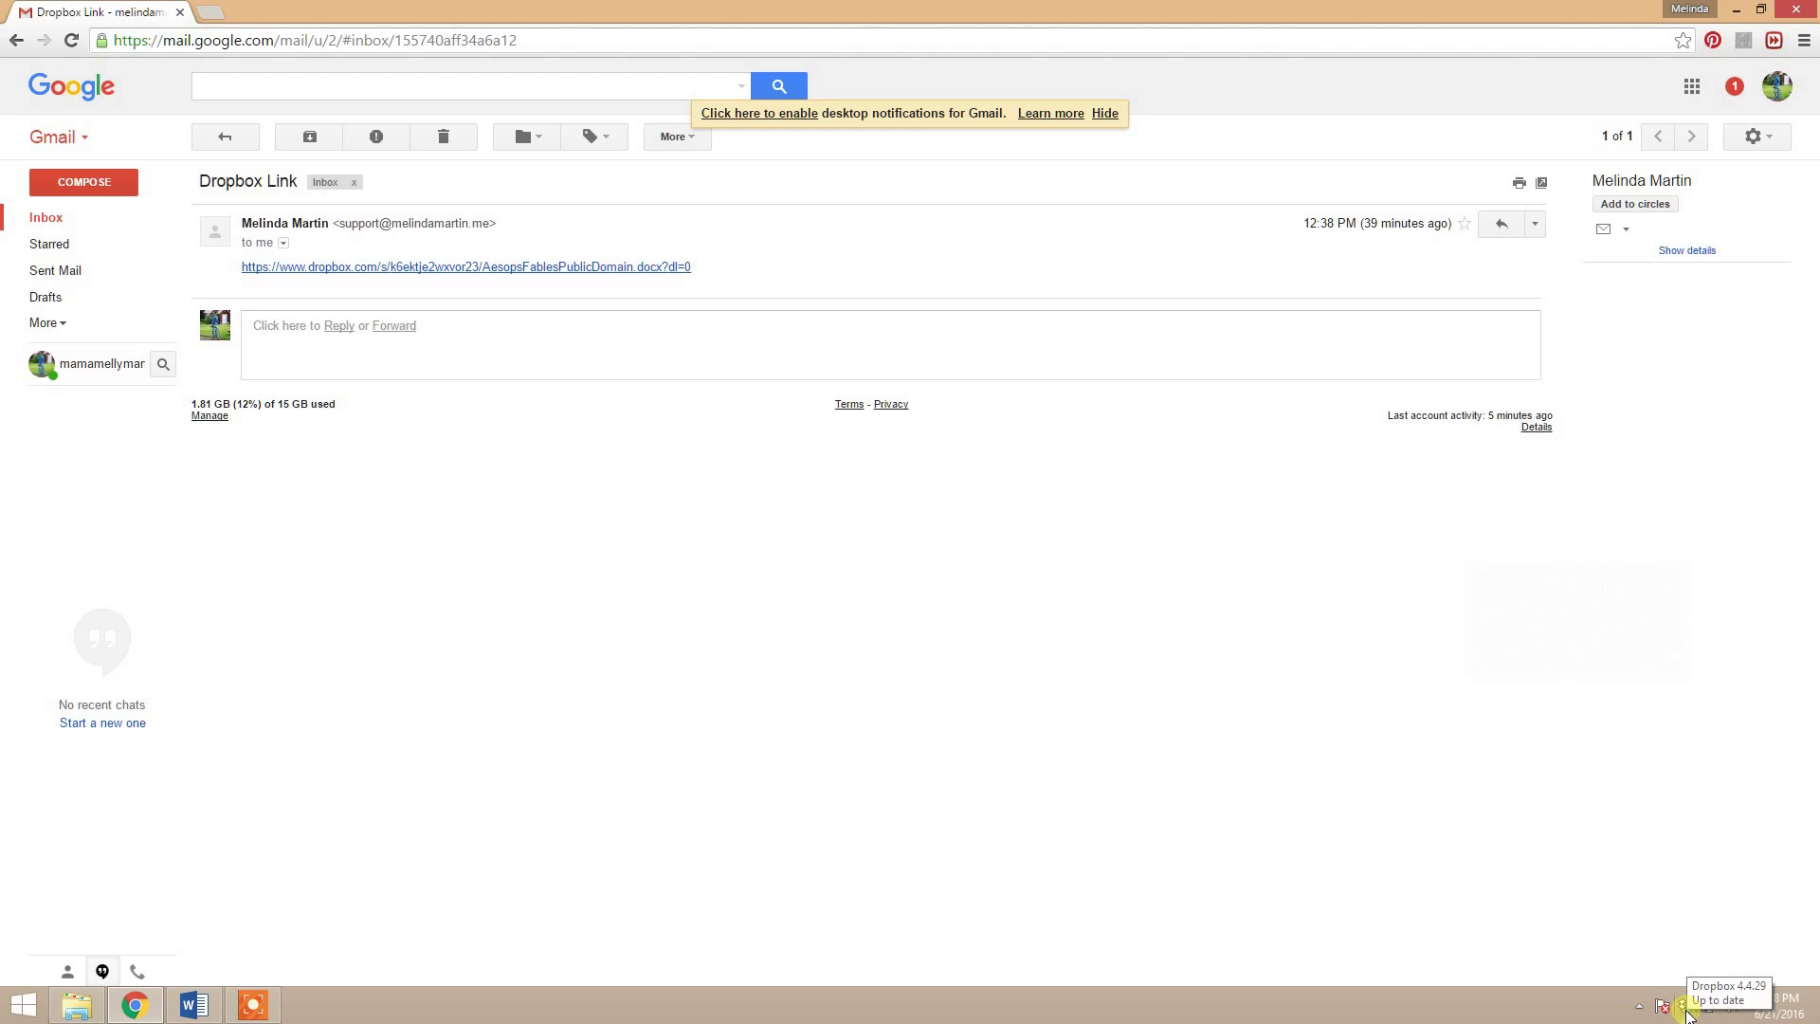
click(1686, 1007)
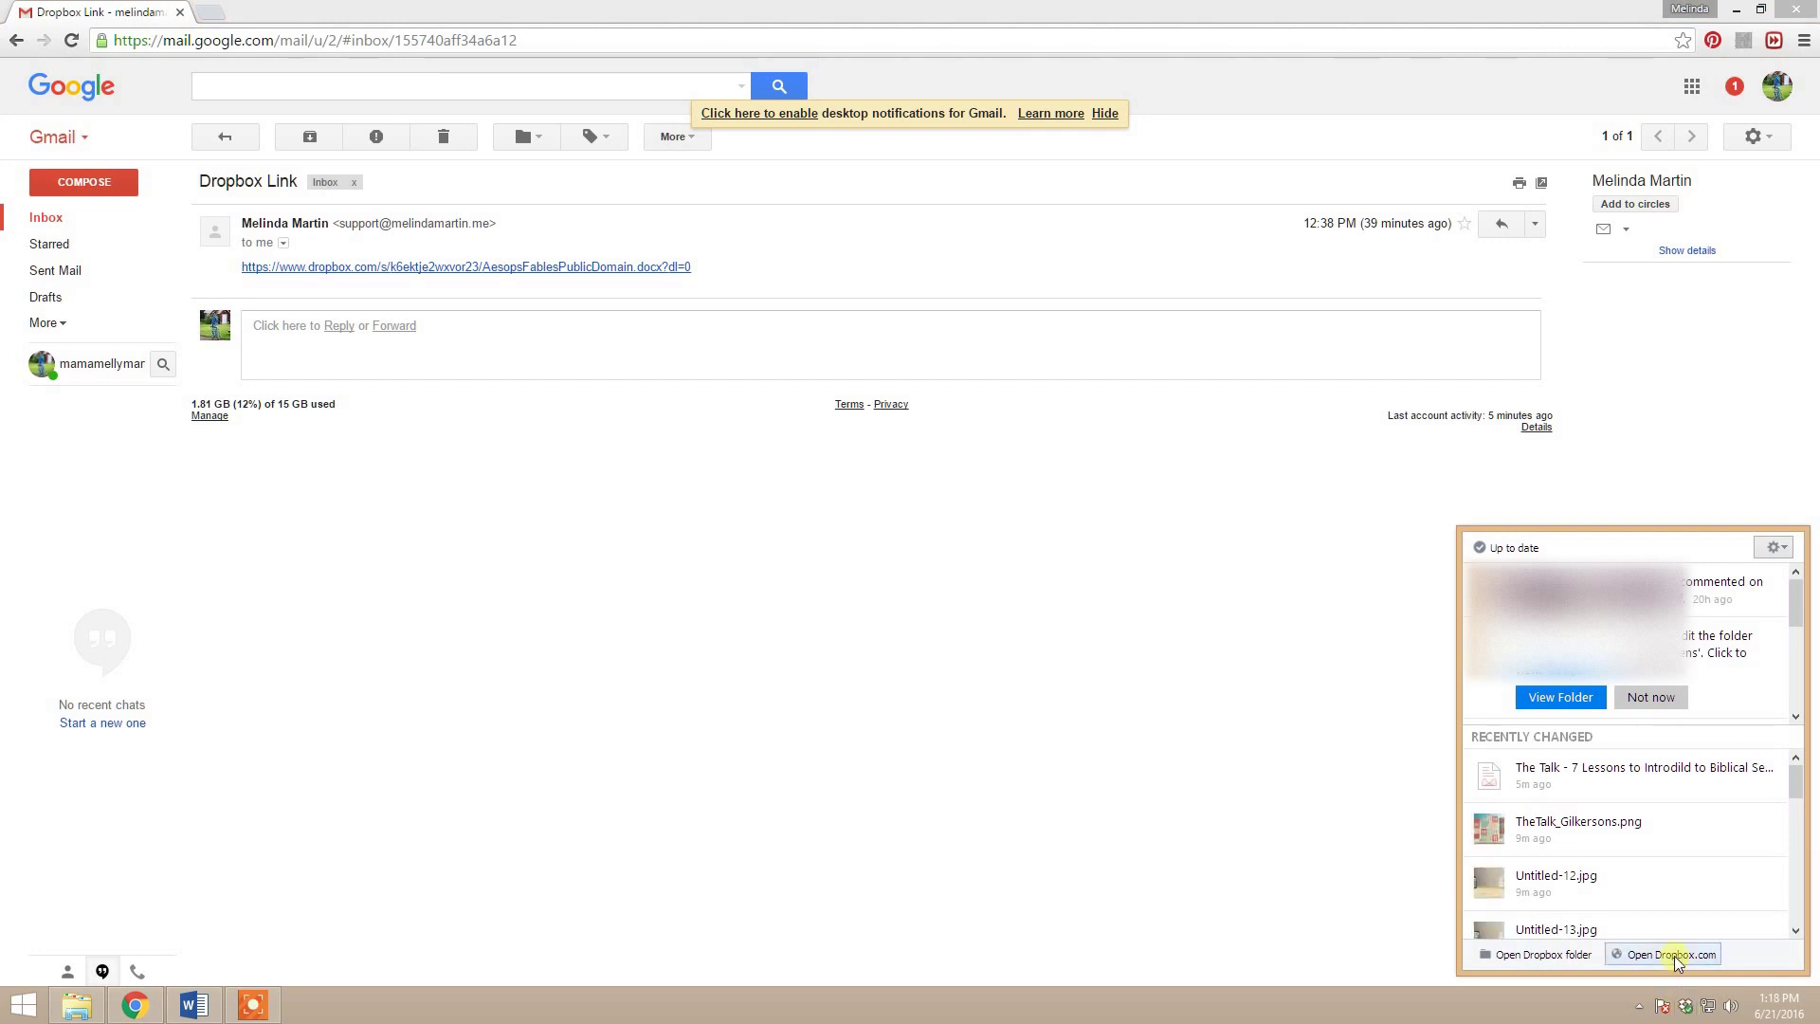
click(1672, 955)
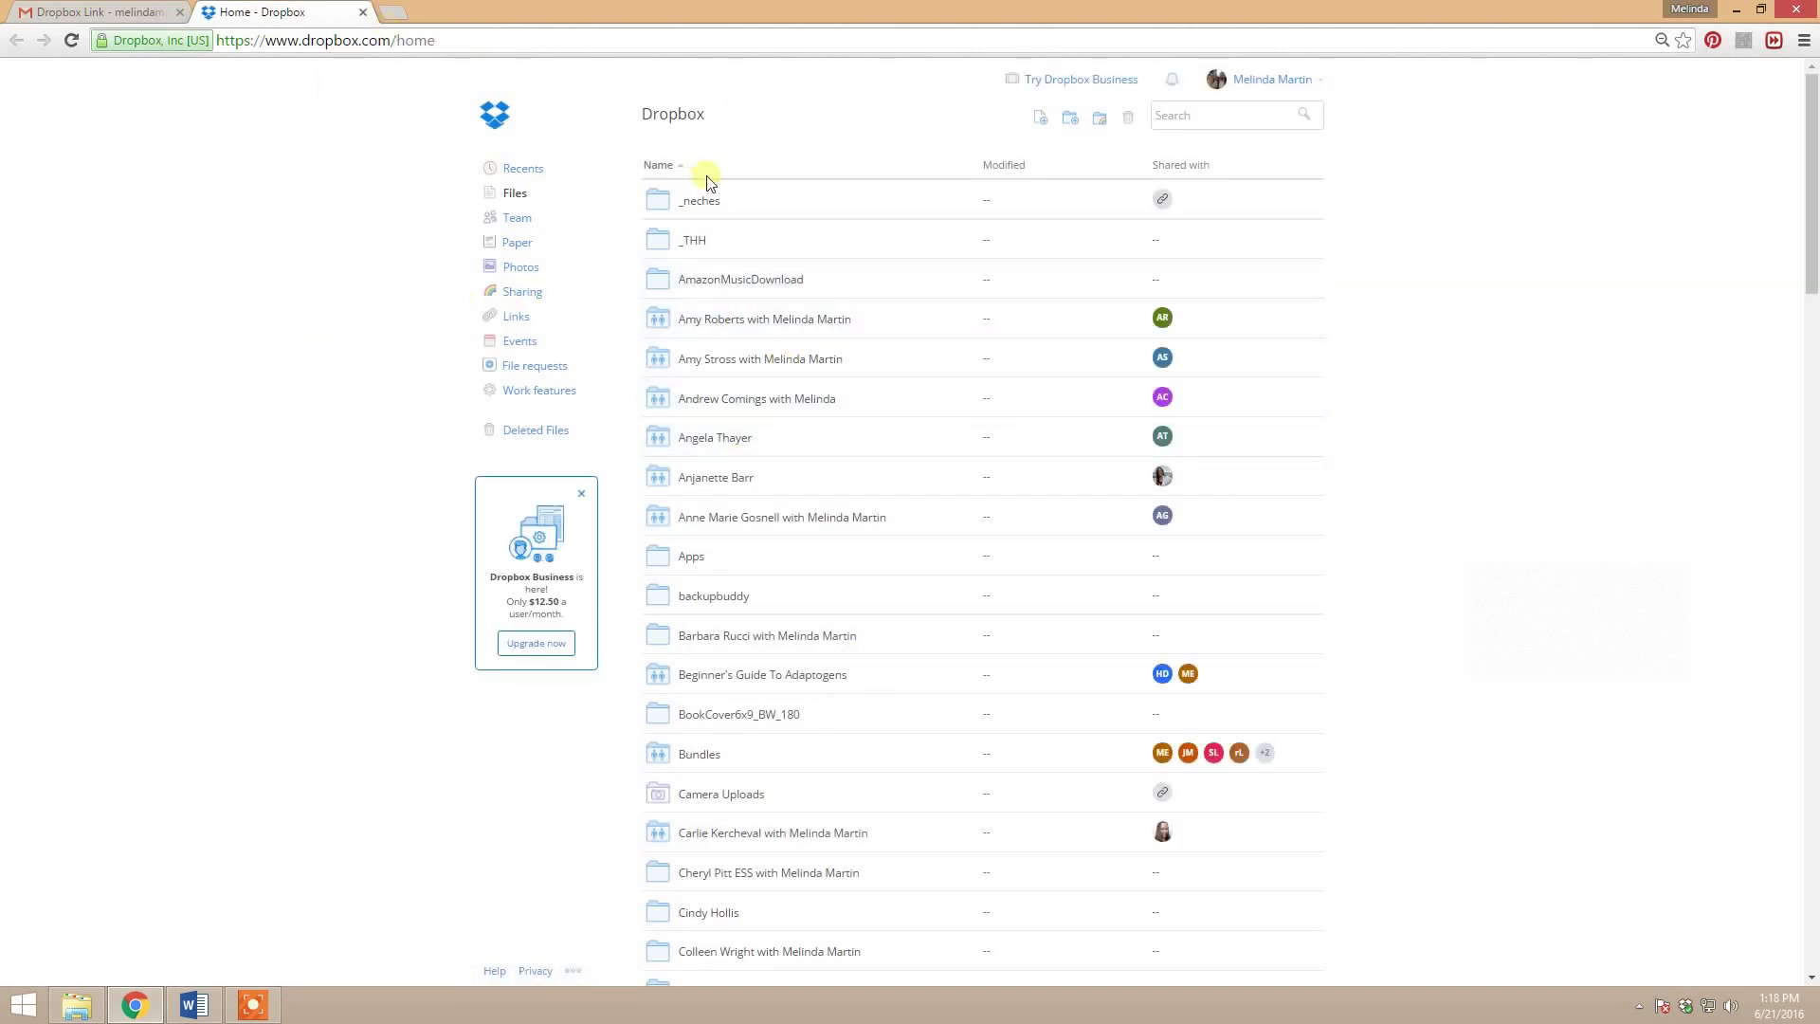
click(695, 240)
click(716, 244)
click(696, 487)
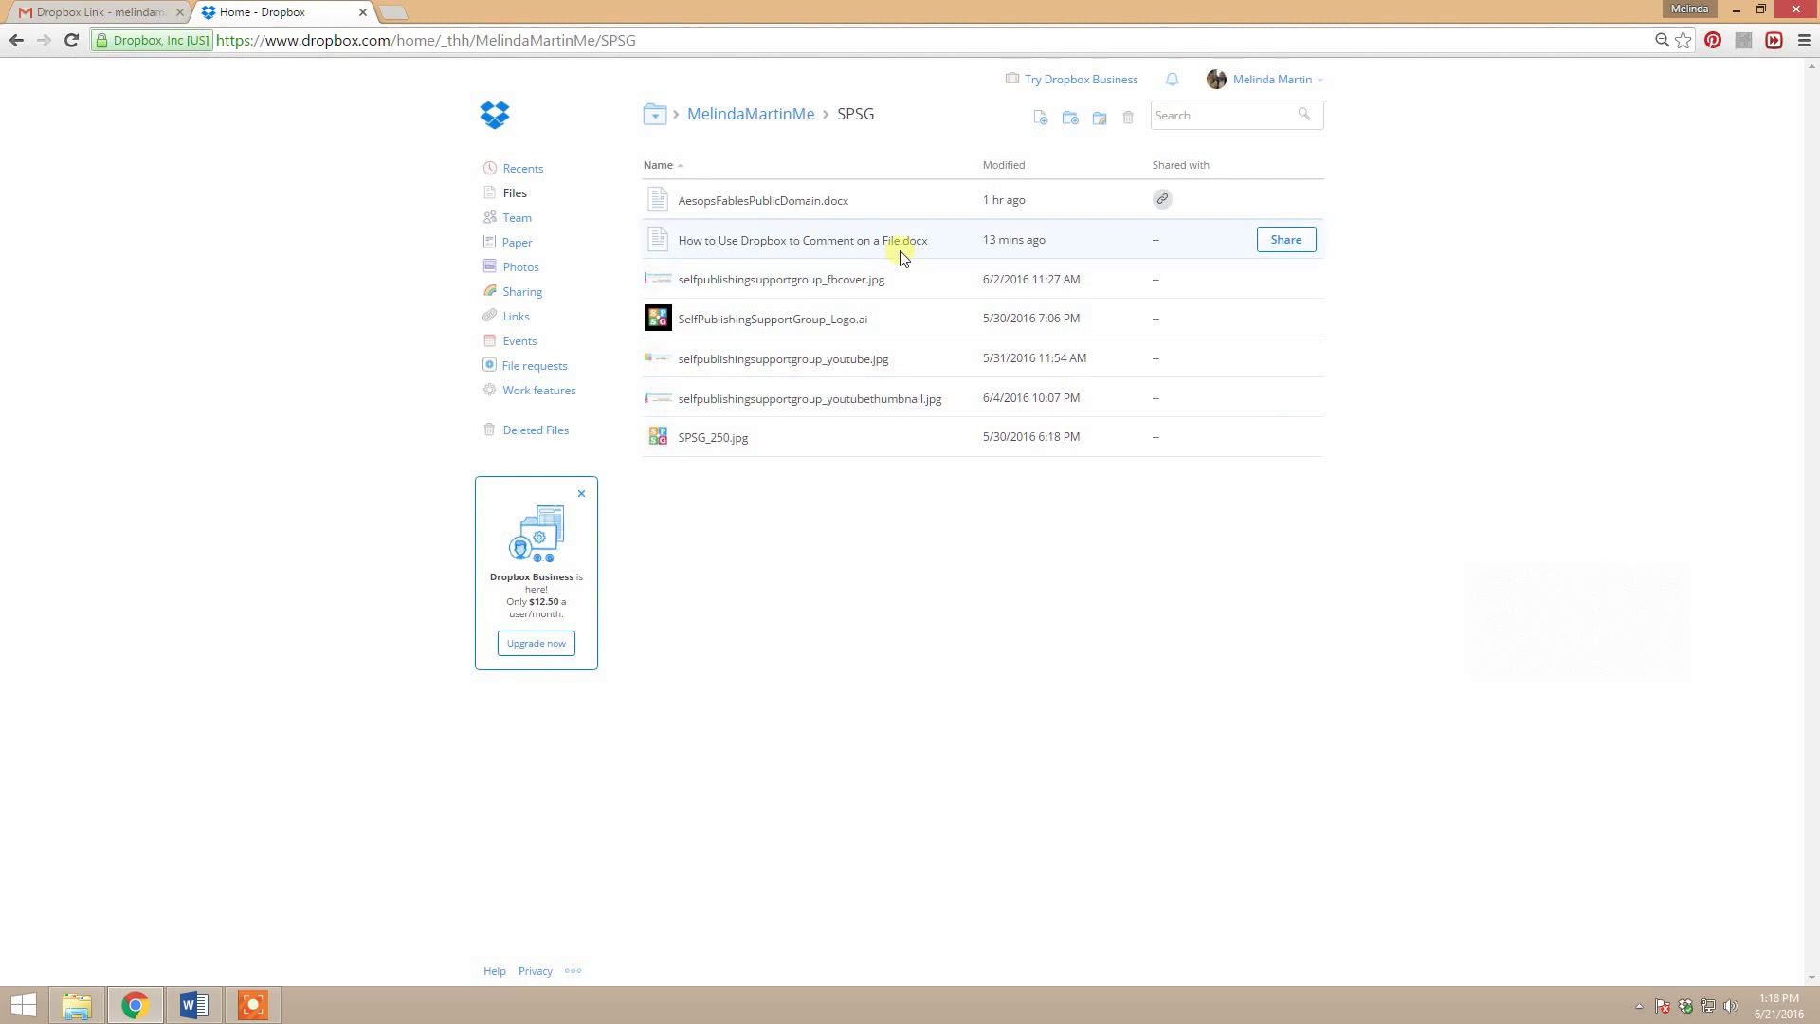
click(777, 202)
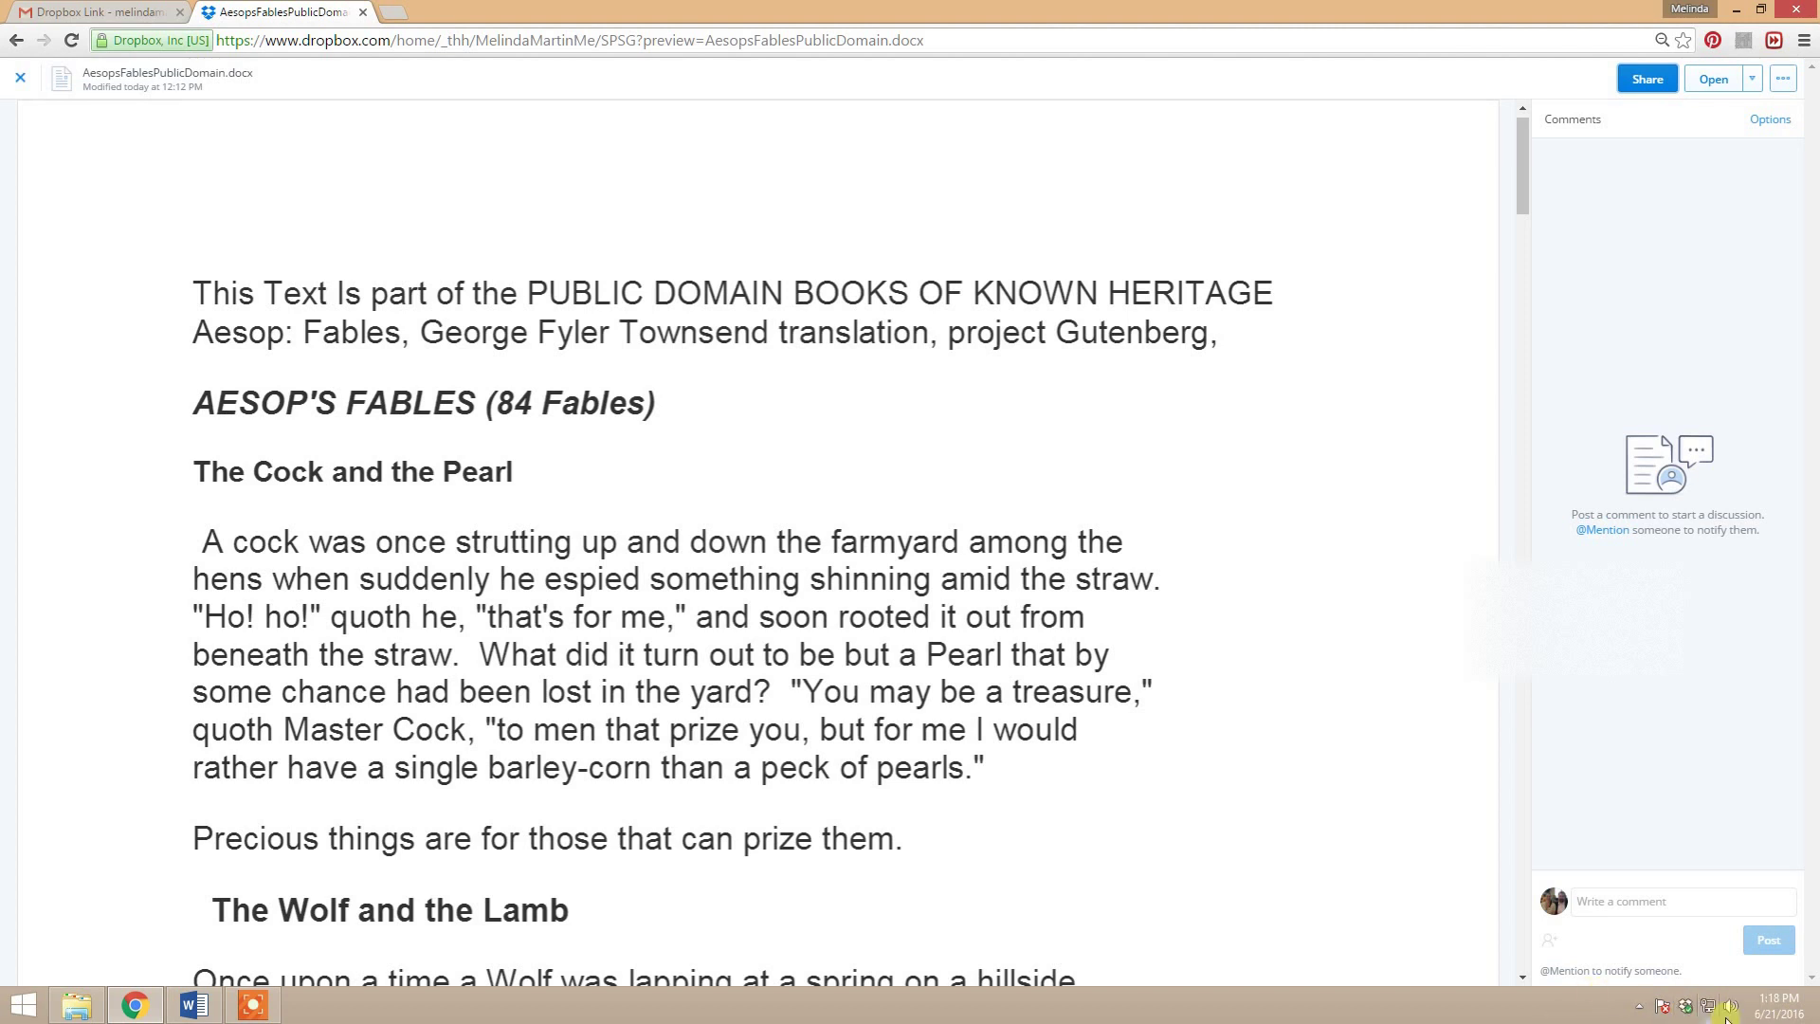
View the notifications and recently changed files in the Dropbox desktop app, then dismiss its window
mouse_move(1686, 1012)
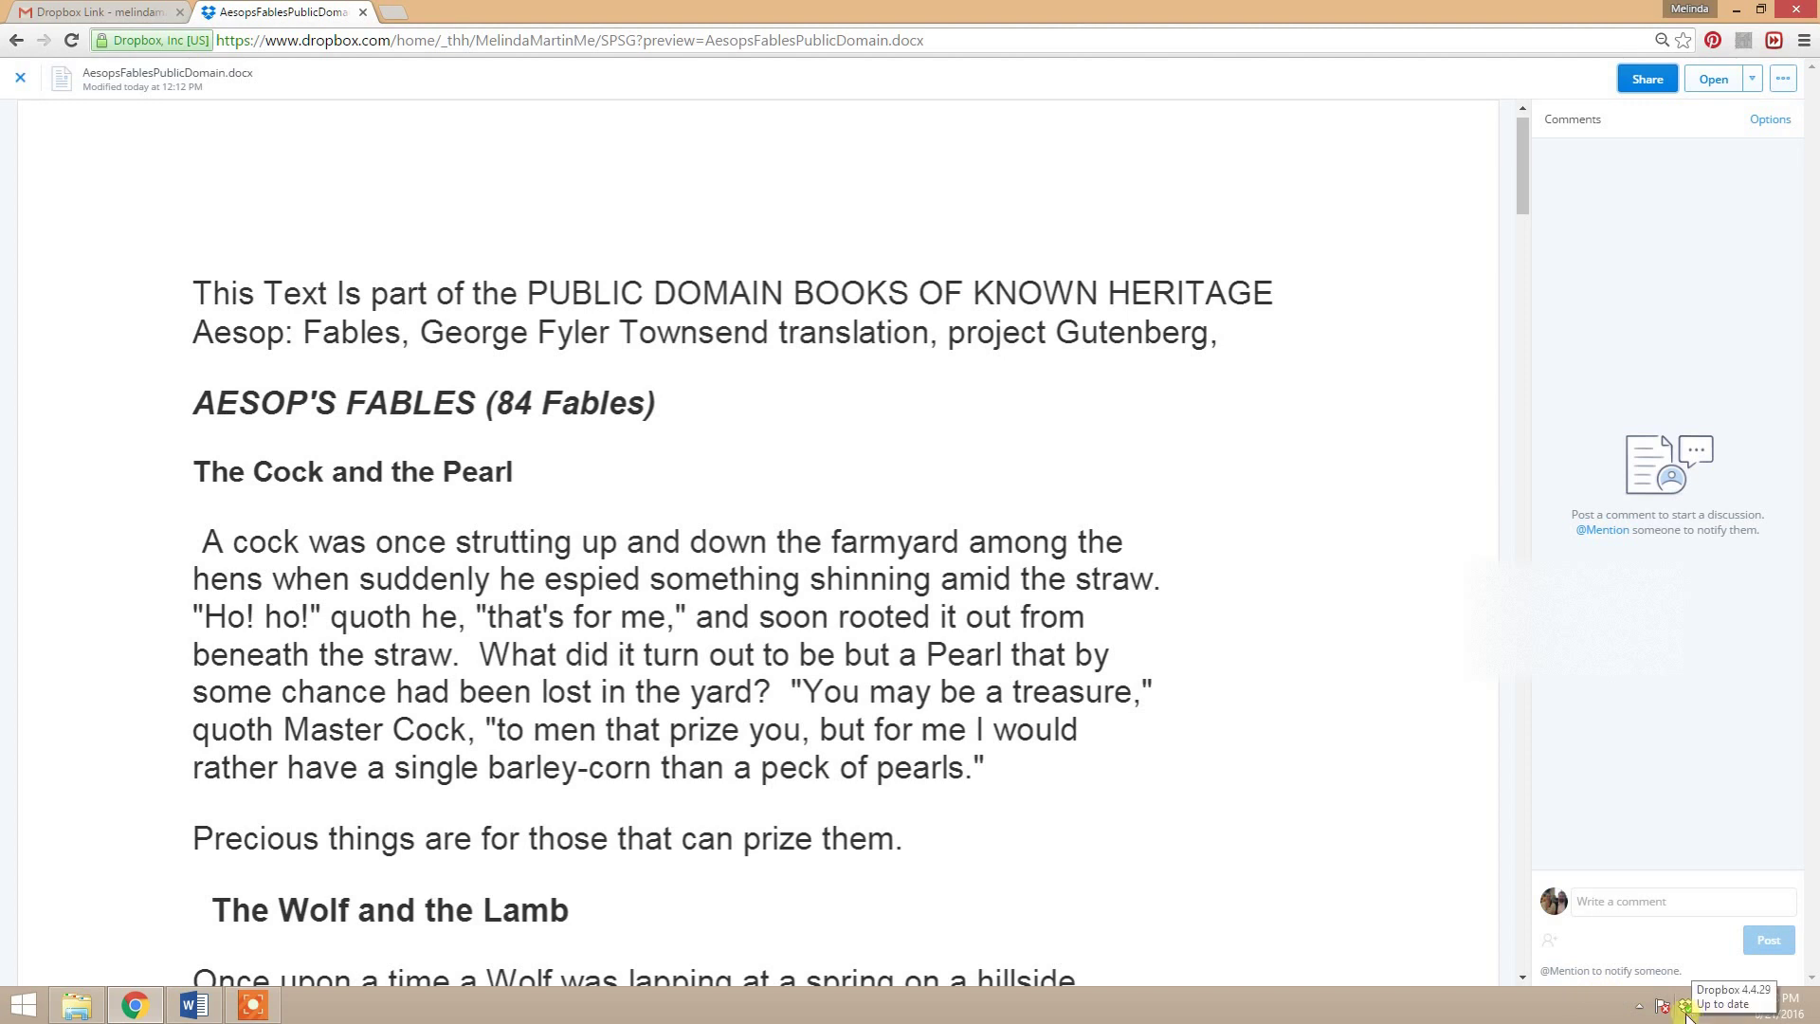
click(1685, 1006)
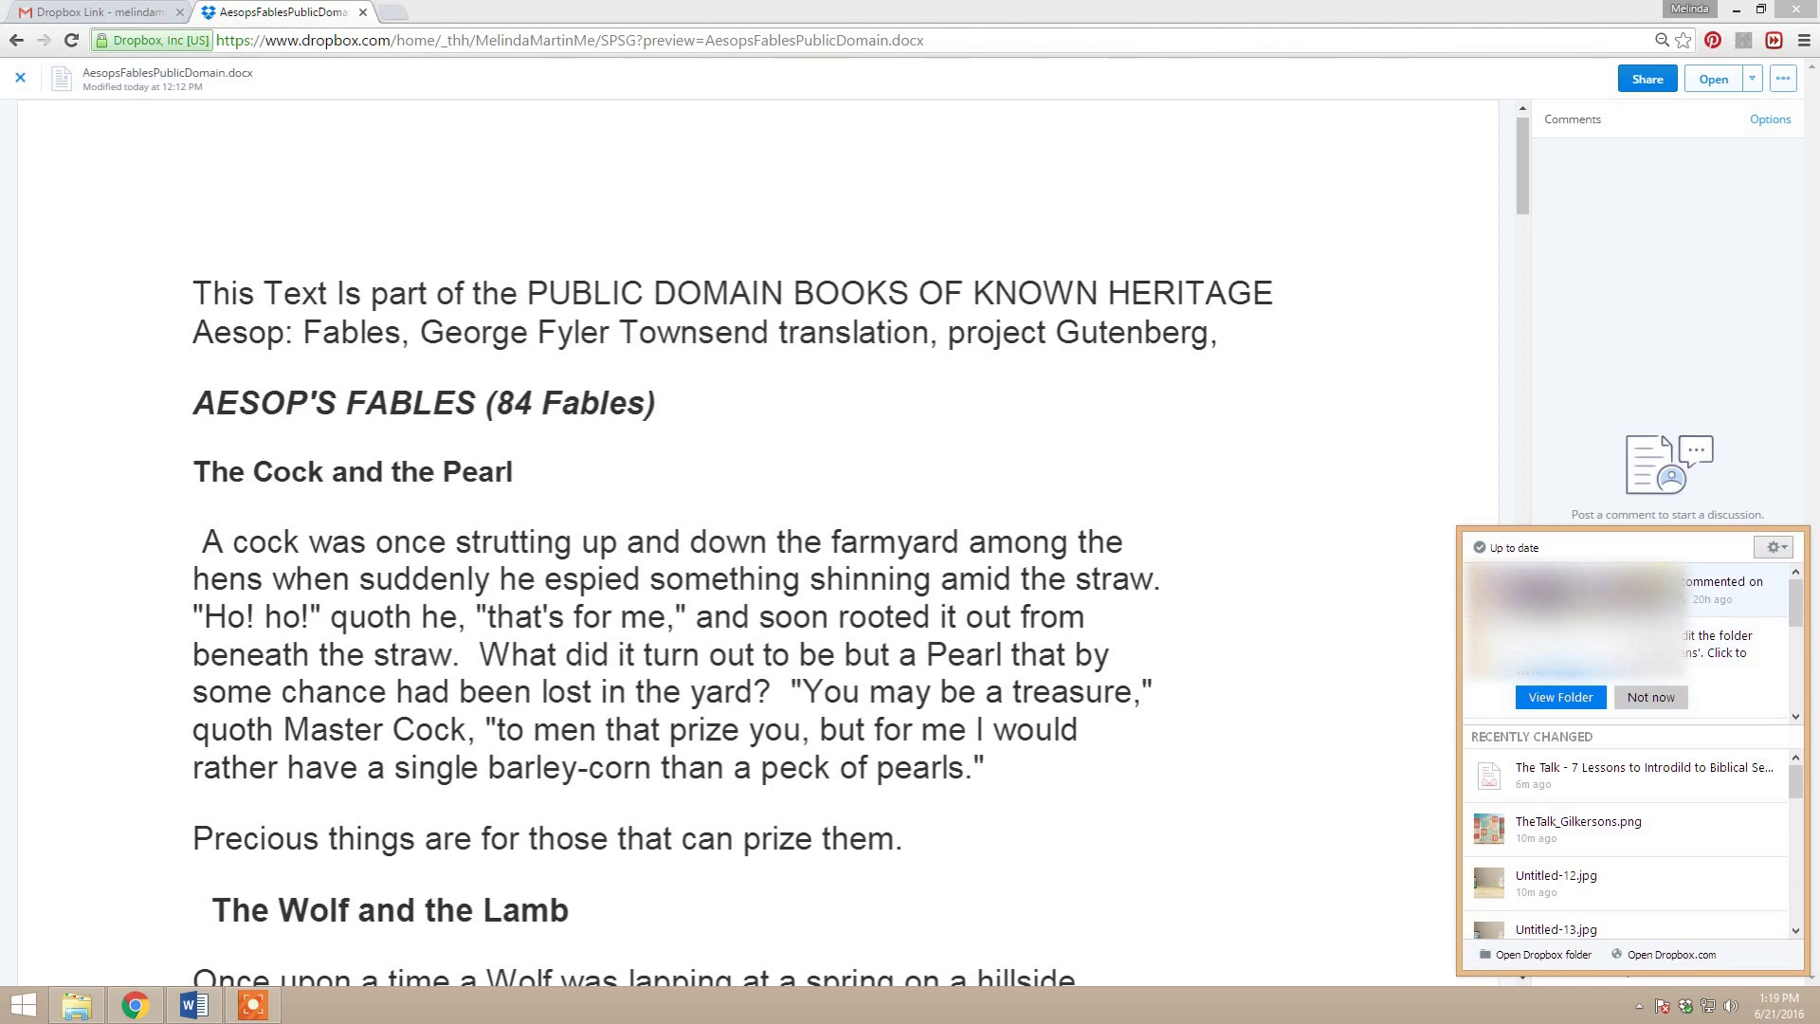
click(1333, 599)
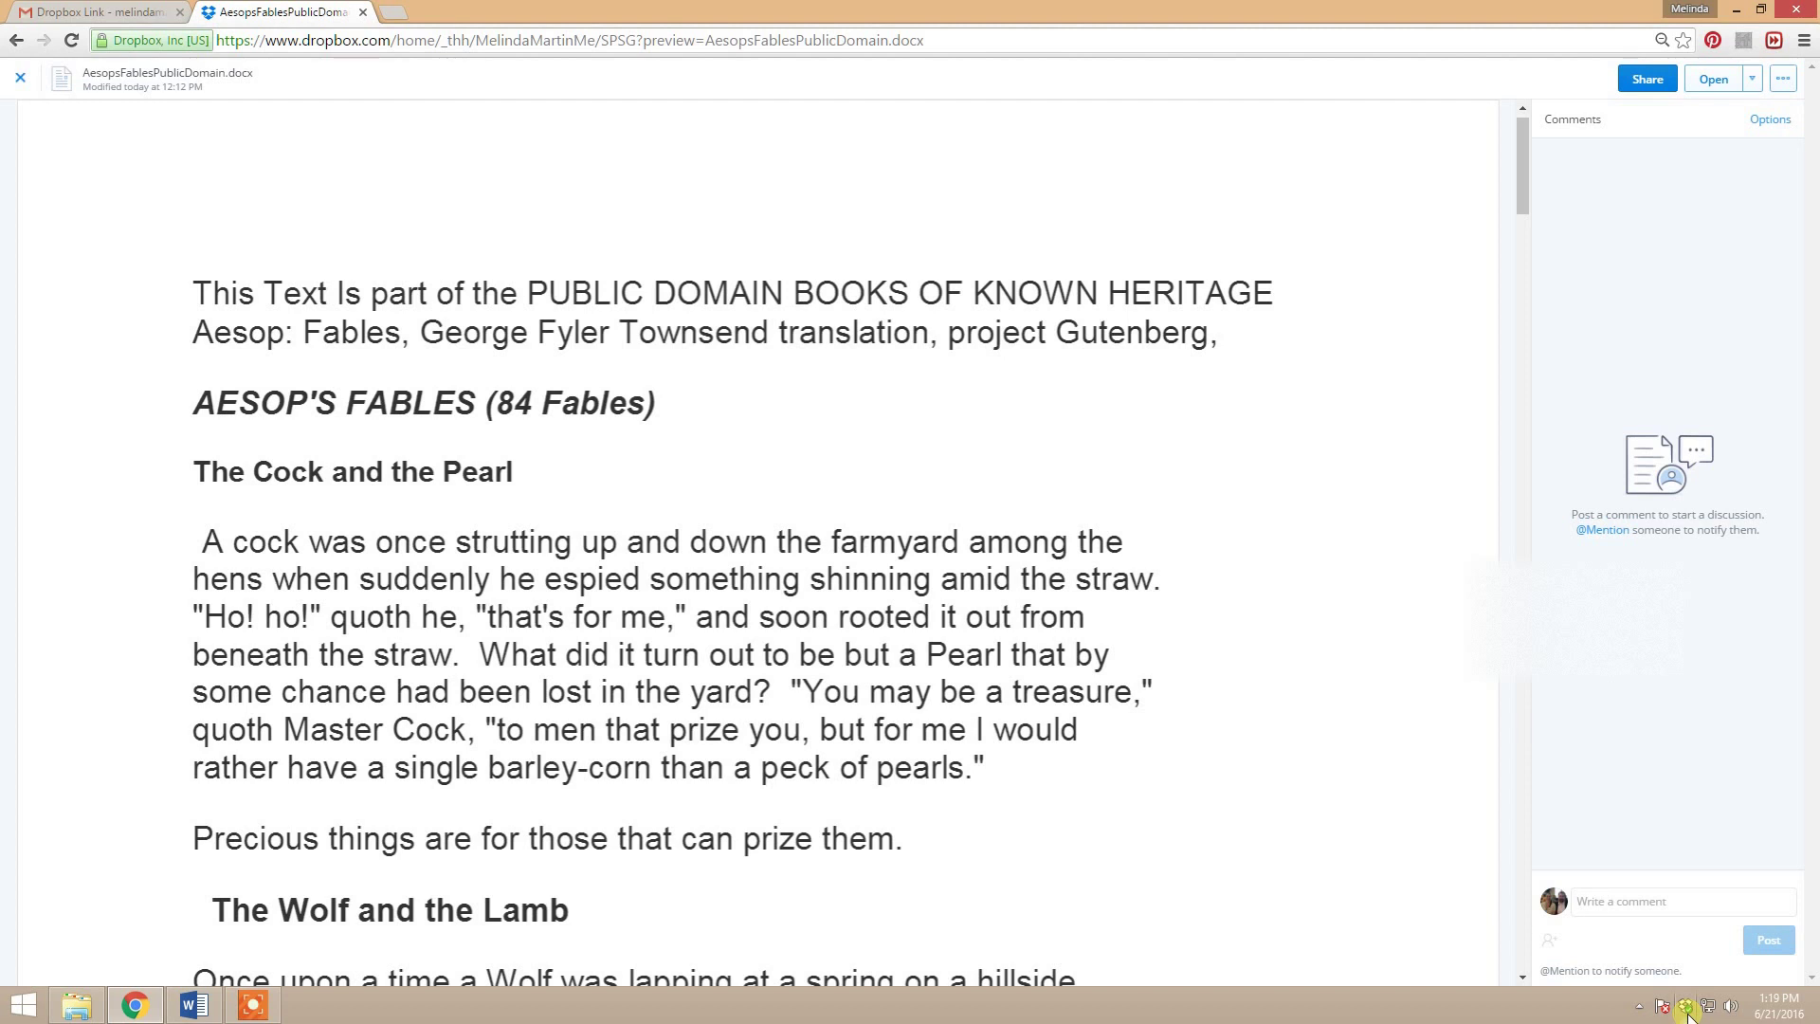
Pause file syncing in the Dropbox desktop app and resume it
click(1686, 1007)
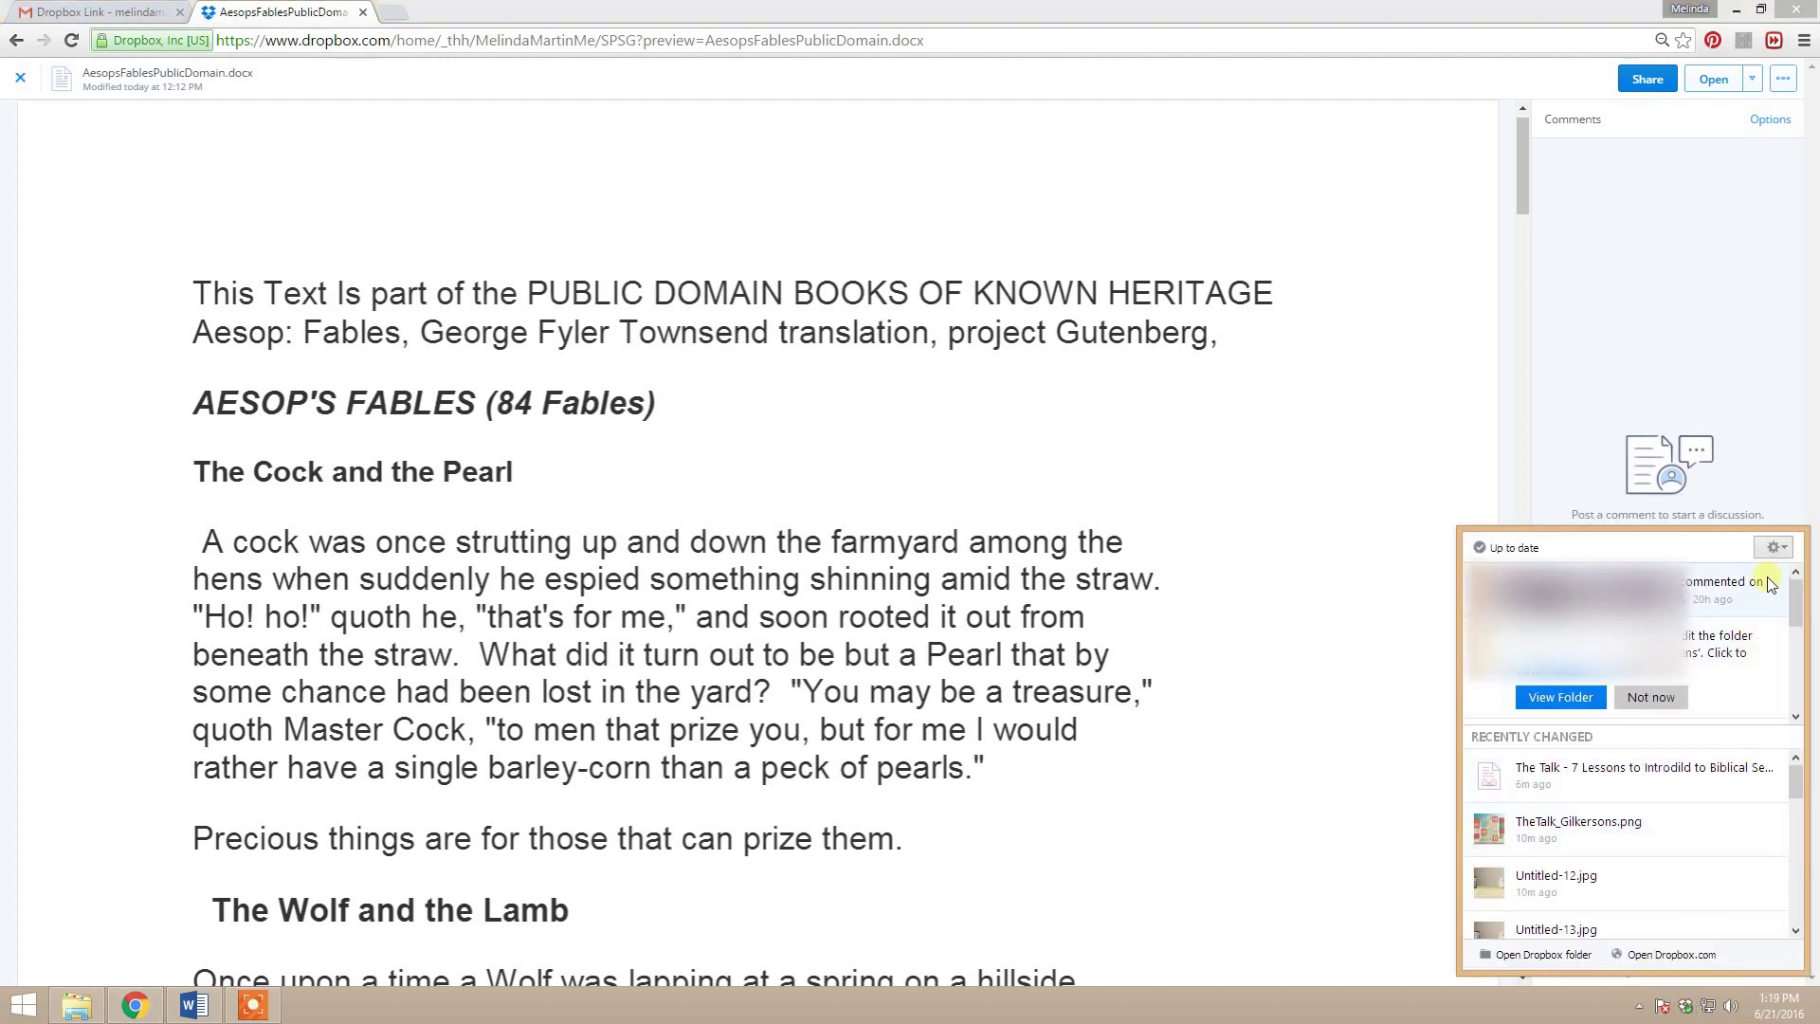
click(1774, 547)
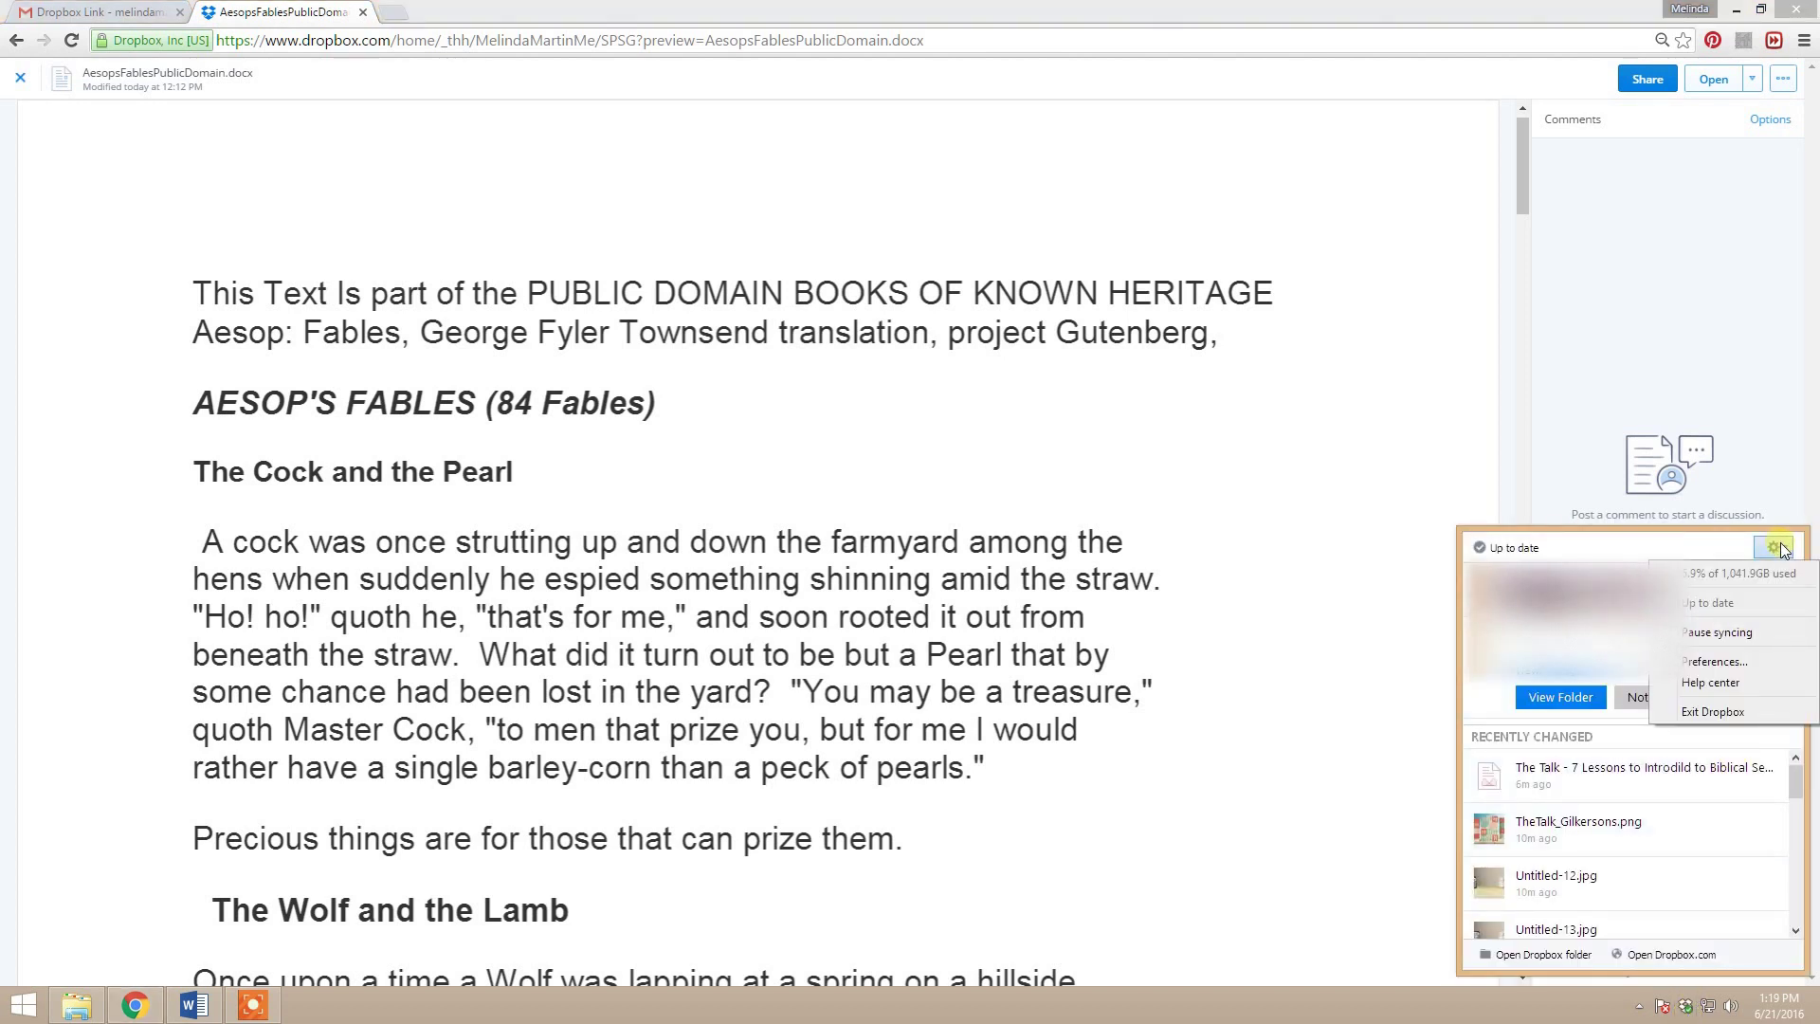
click(1753, 629)
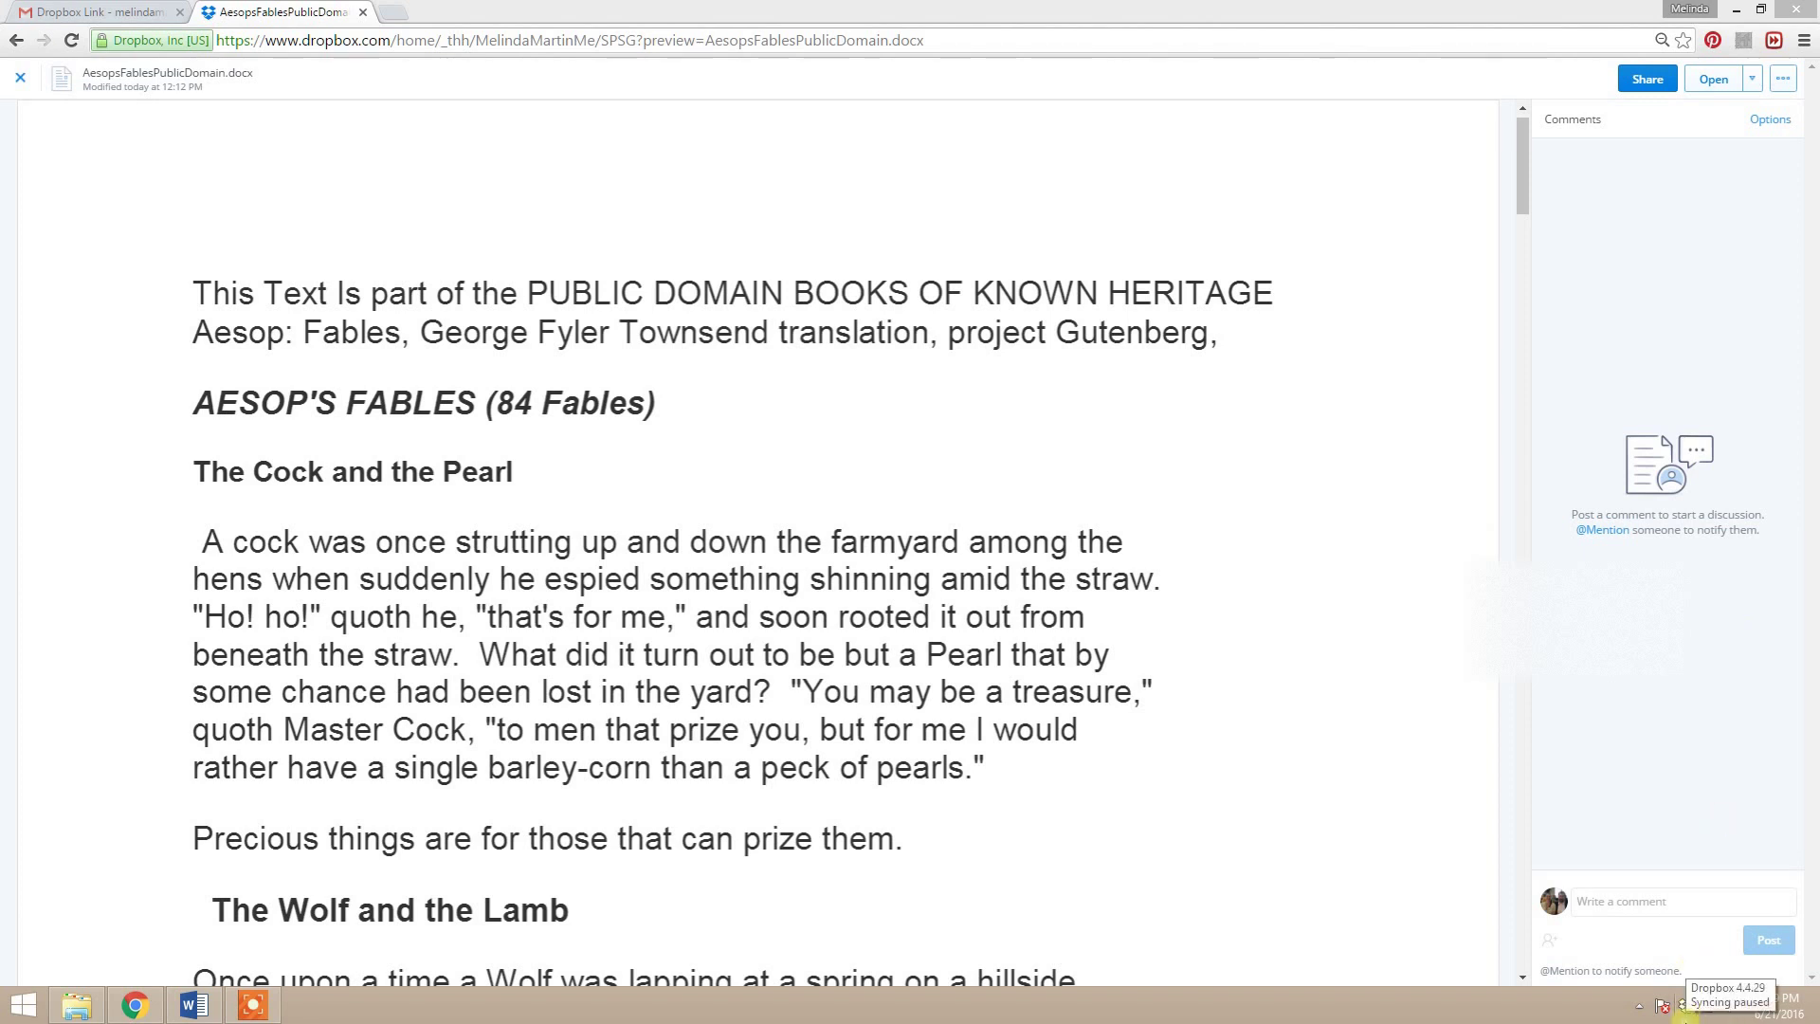
click(1685, 1015)
click(1786, 550)
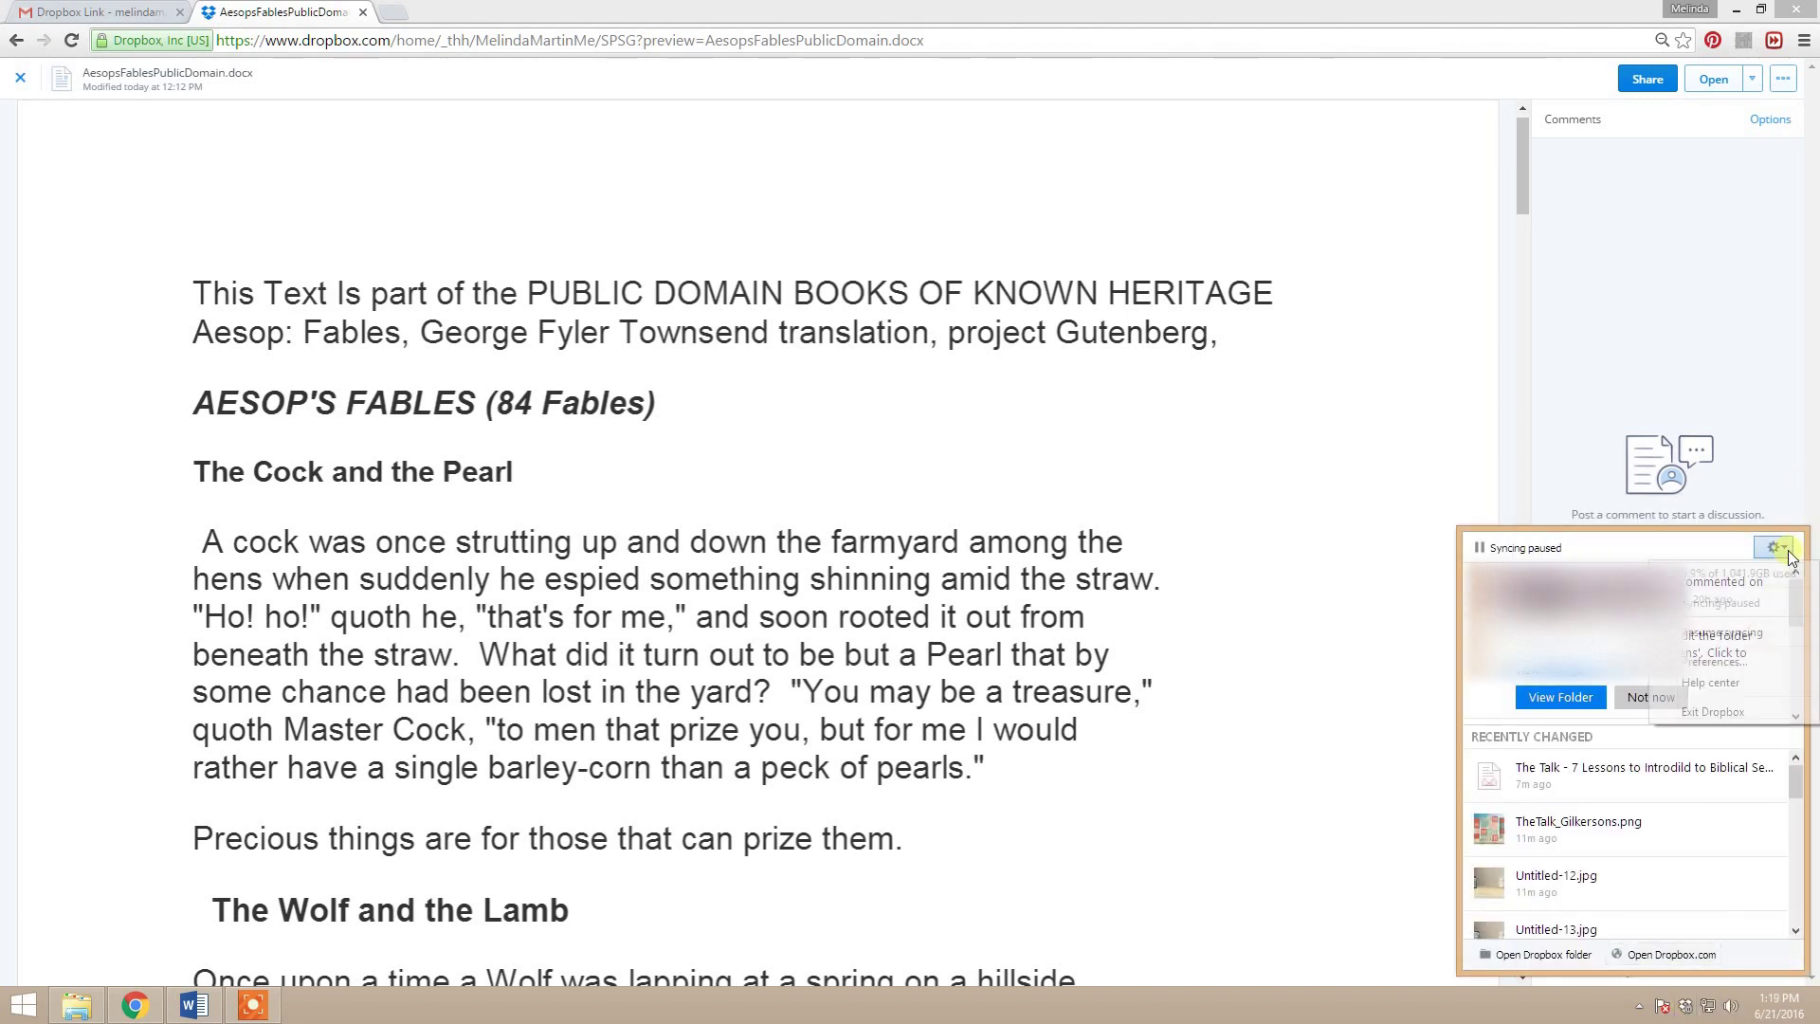
click(1772, 634)
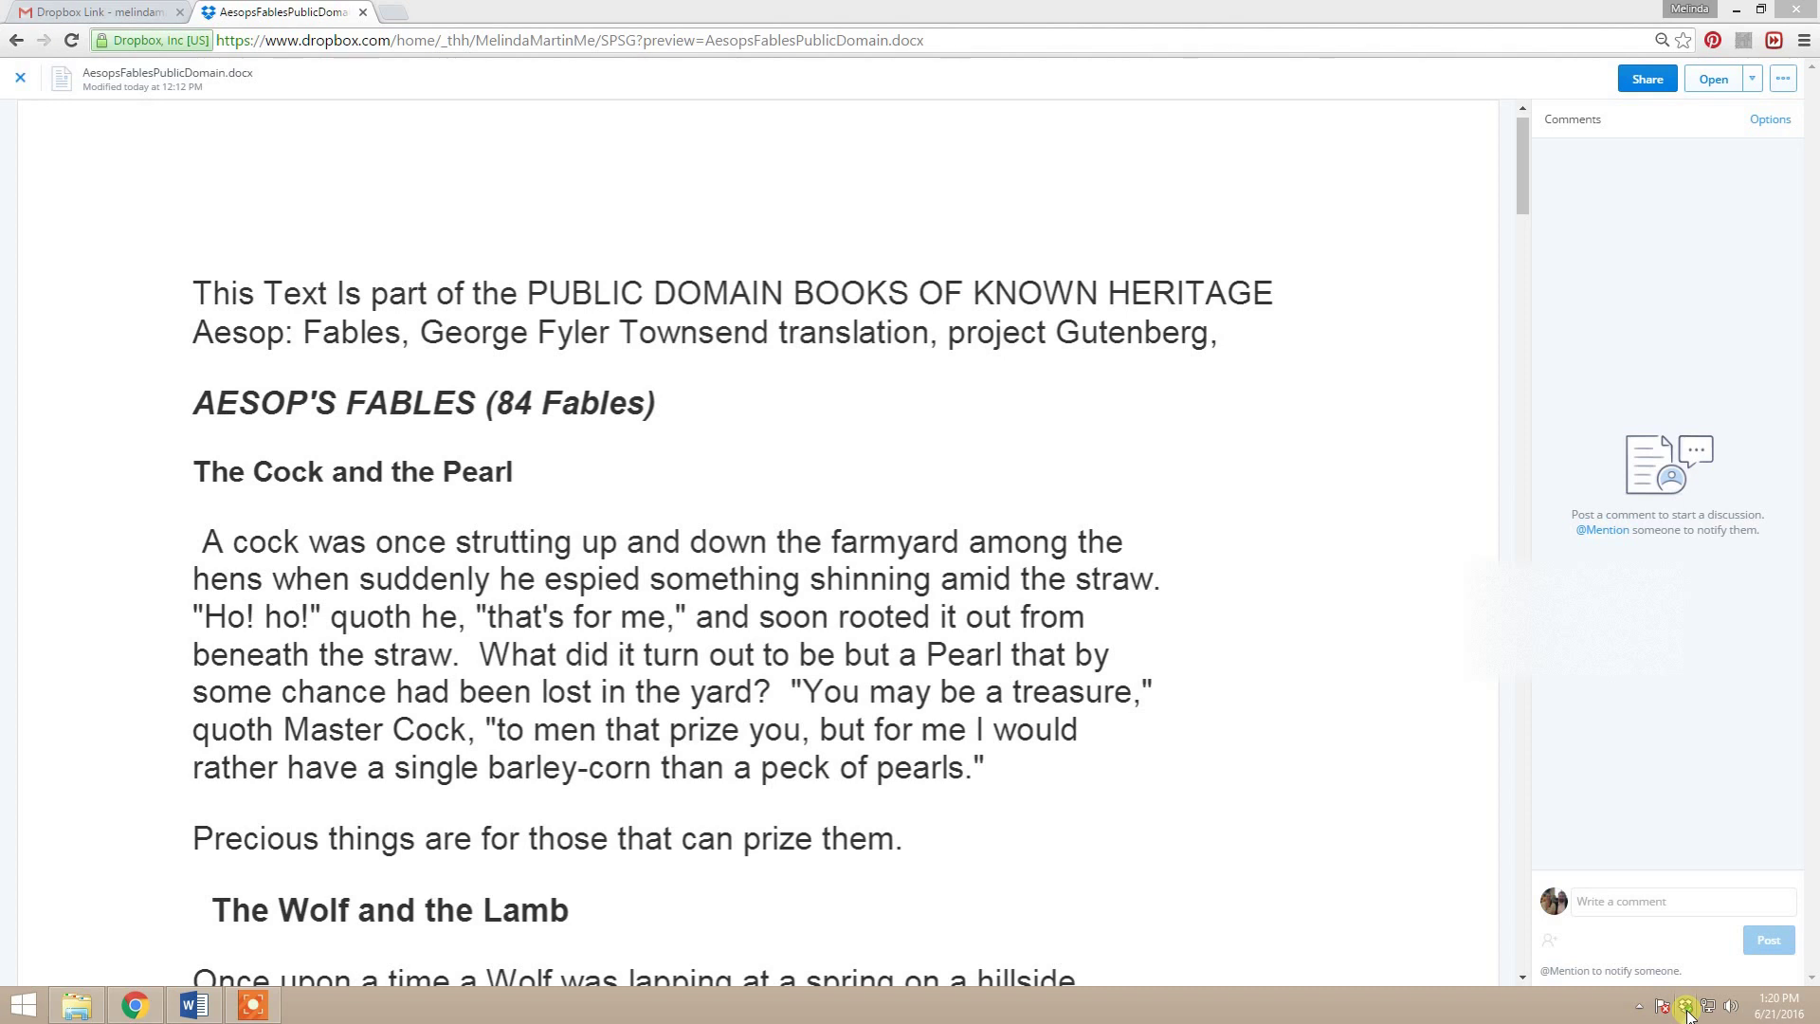
Post the comment "CHECK FOR DOUBLE SPACES" on the document, mentioning a contact so they are notified
click(1626, 900)
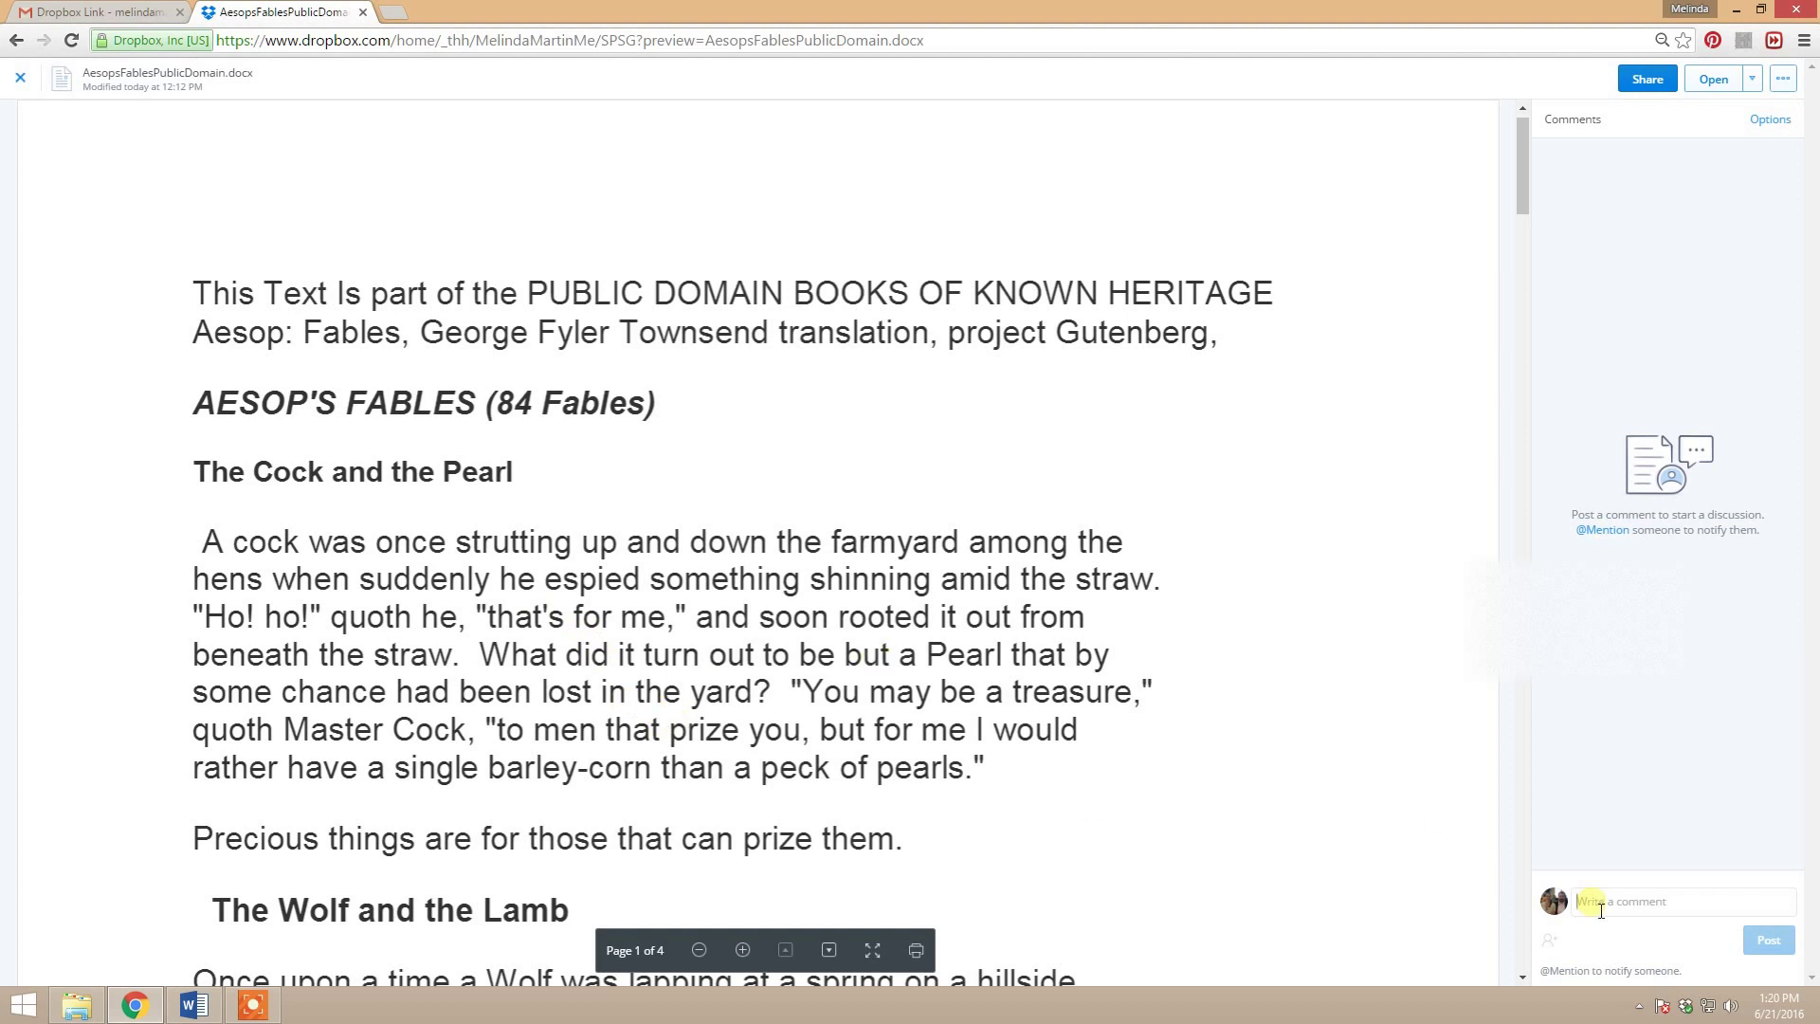
text(C)
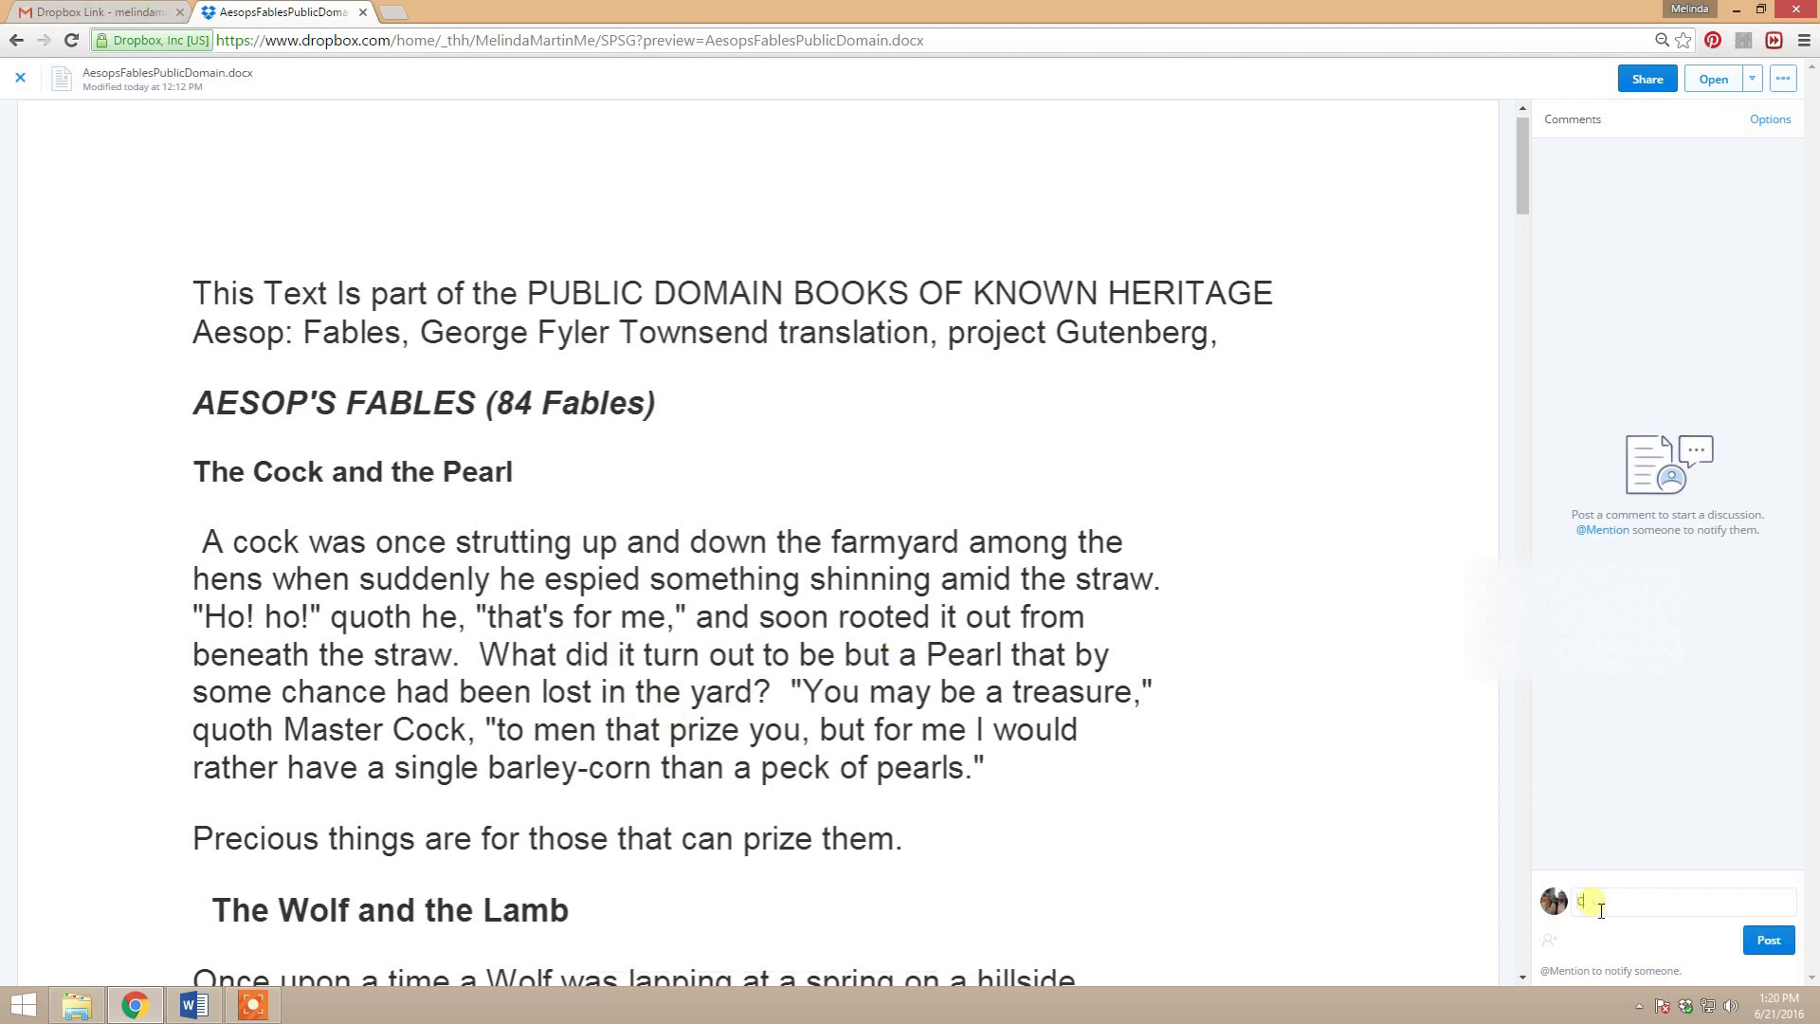
text(HECK FOR DOUBLE SPACES)
click(1774, 942)
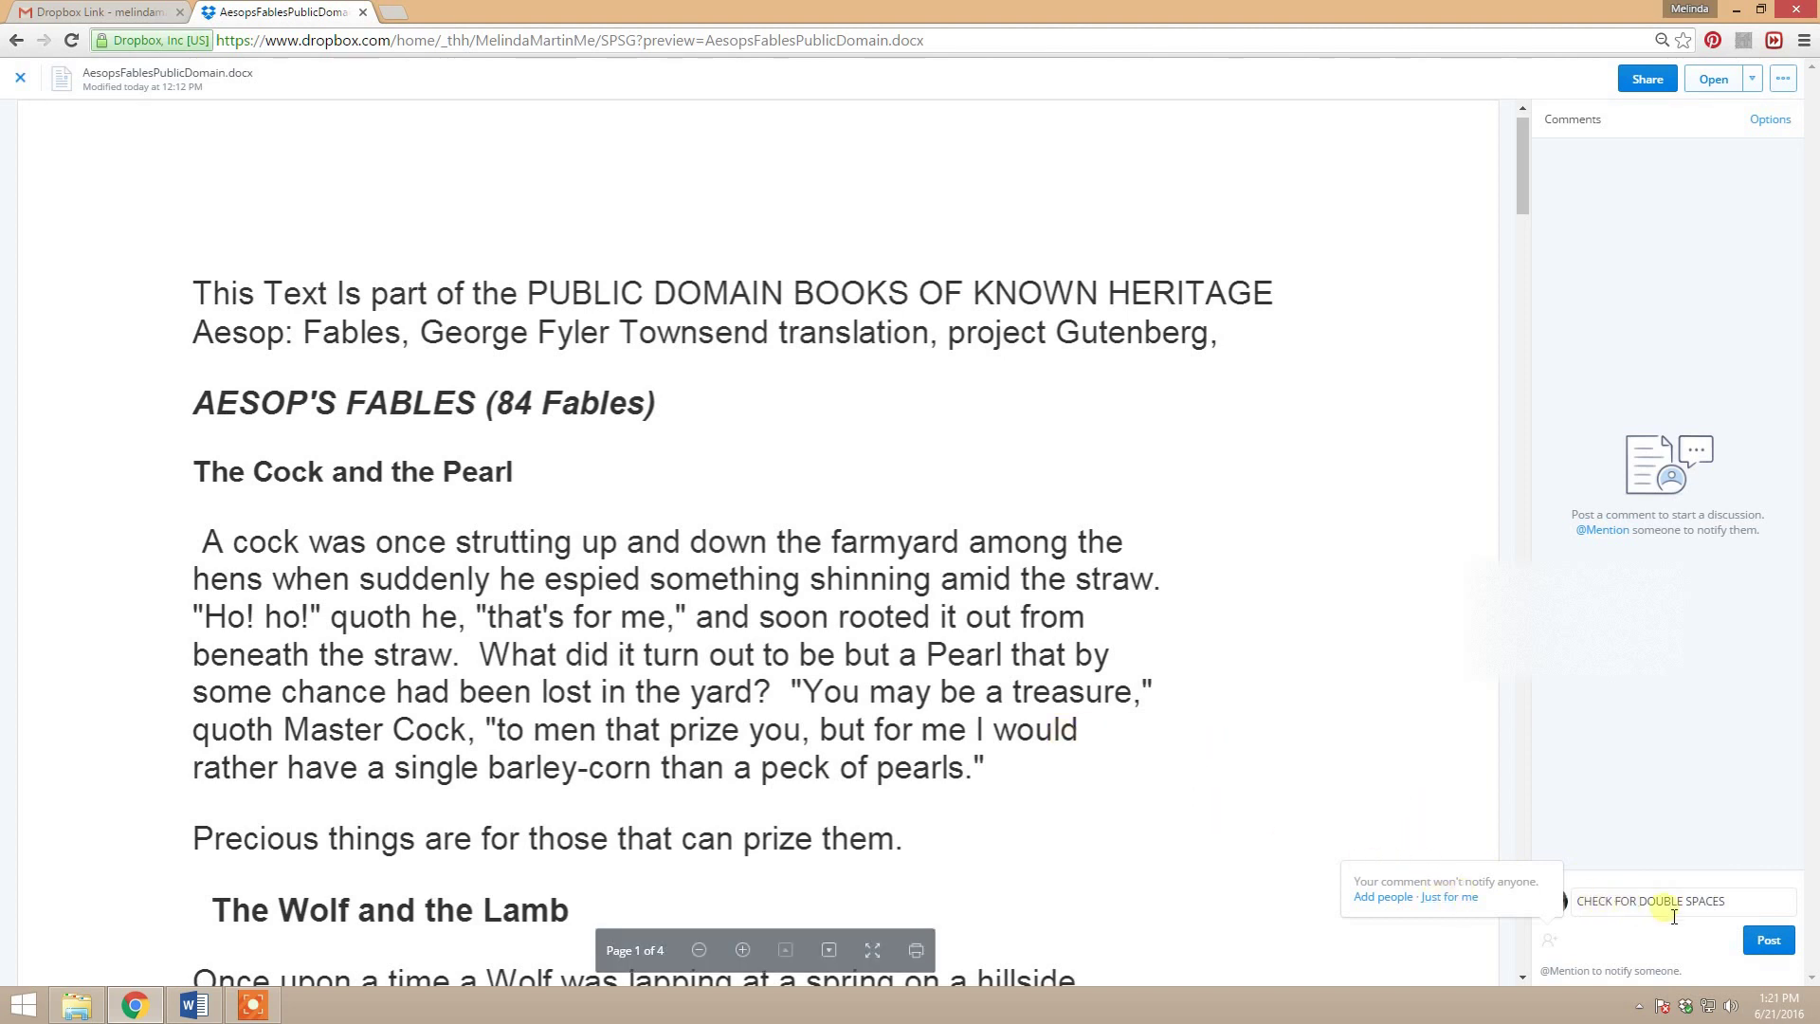
click(1706, 903)
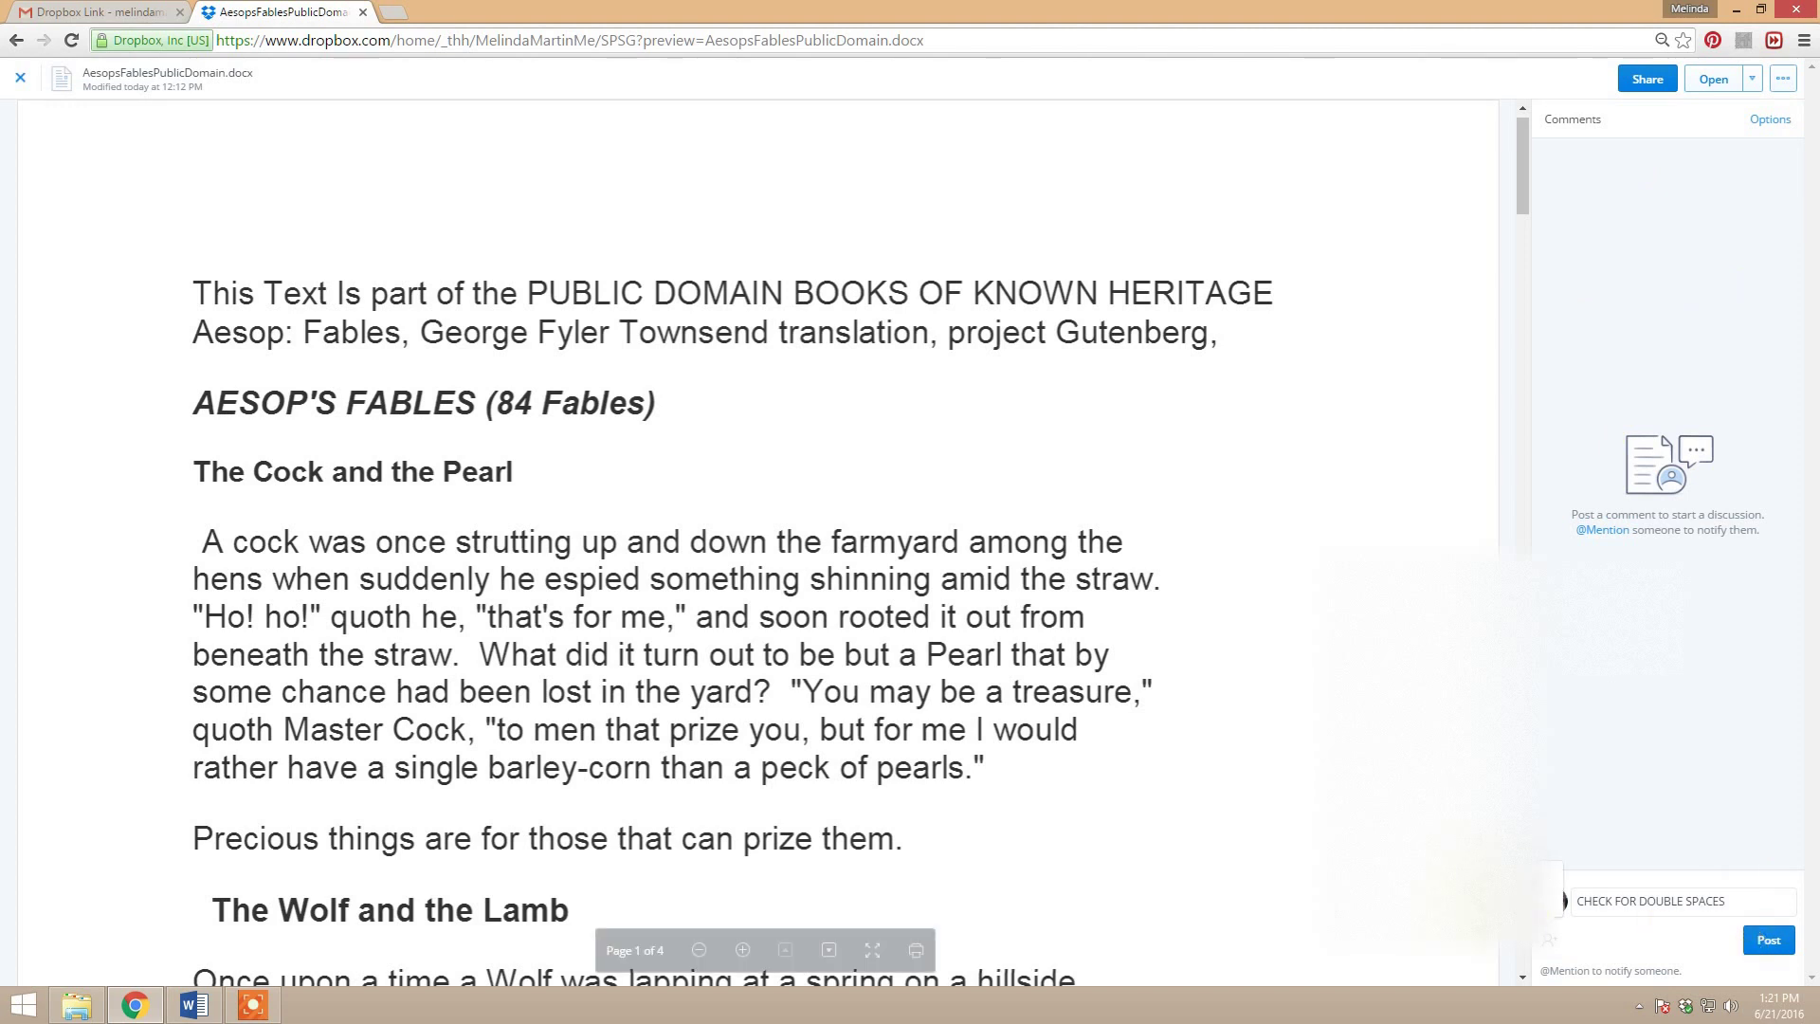
text(@)
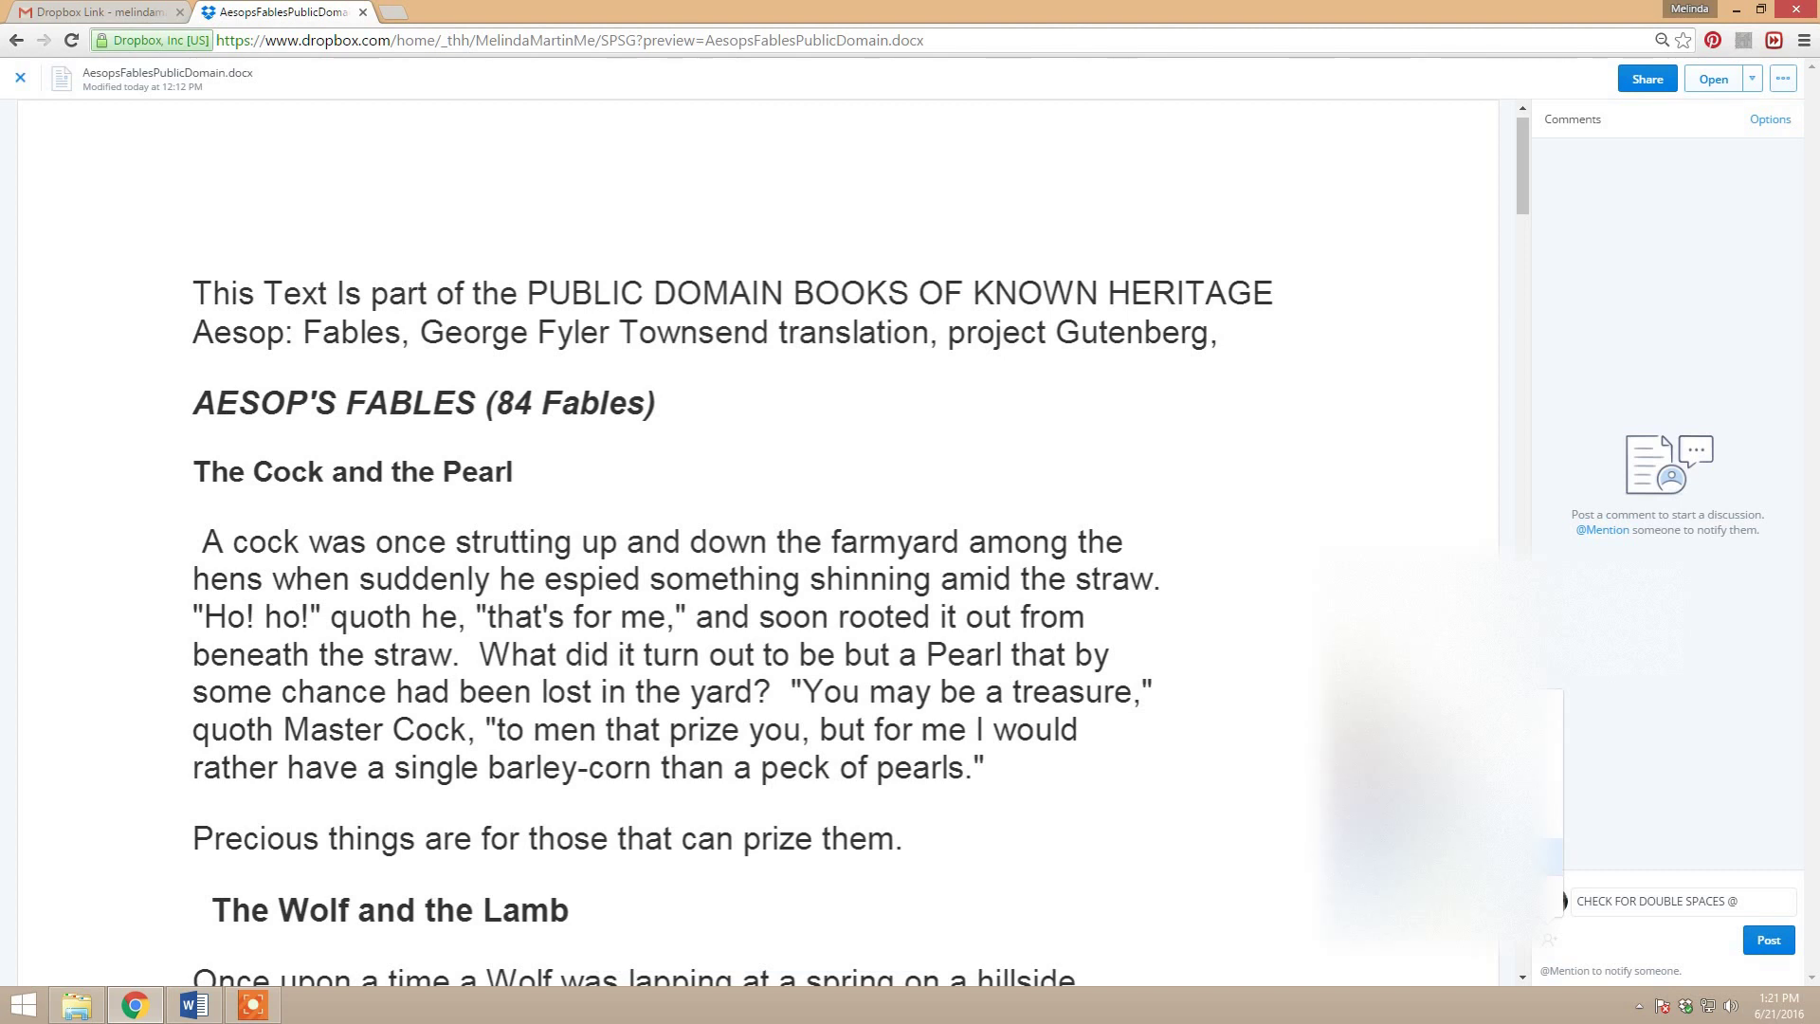
key(Return)
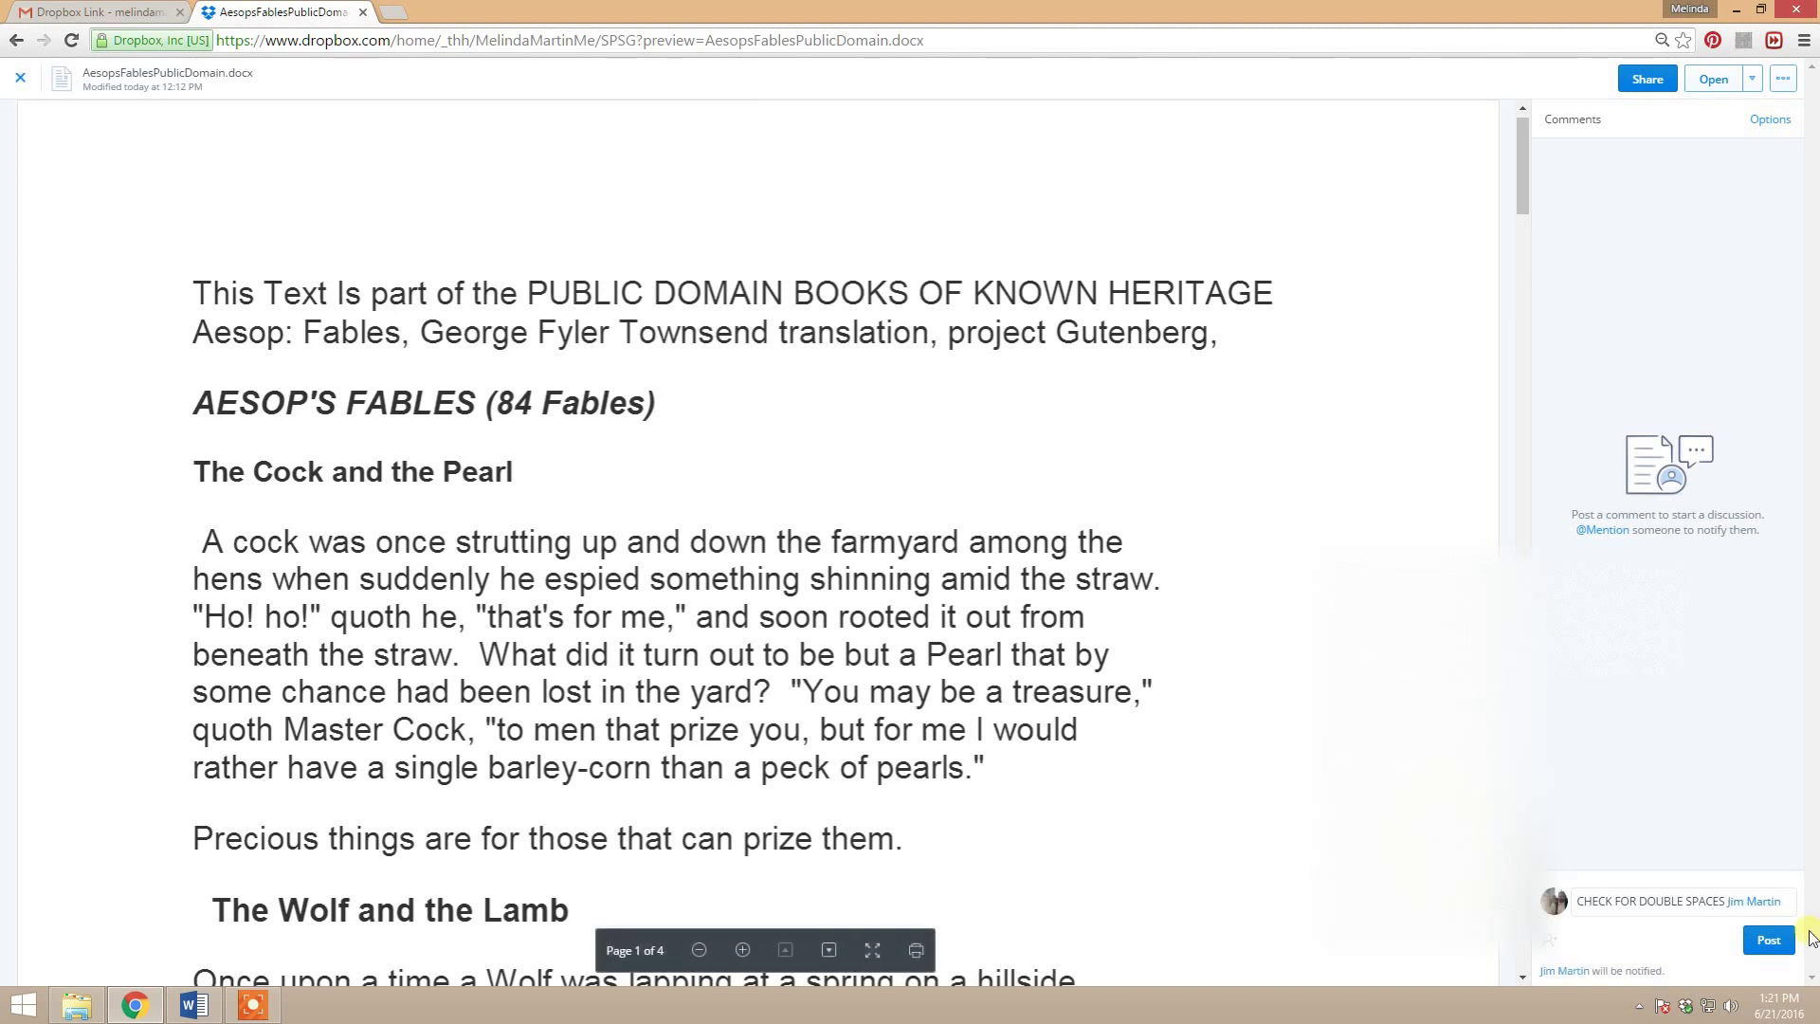
click(1769, 940)
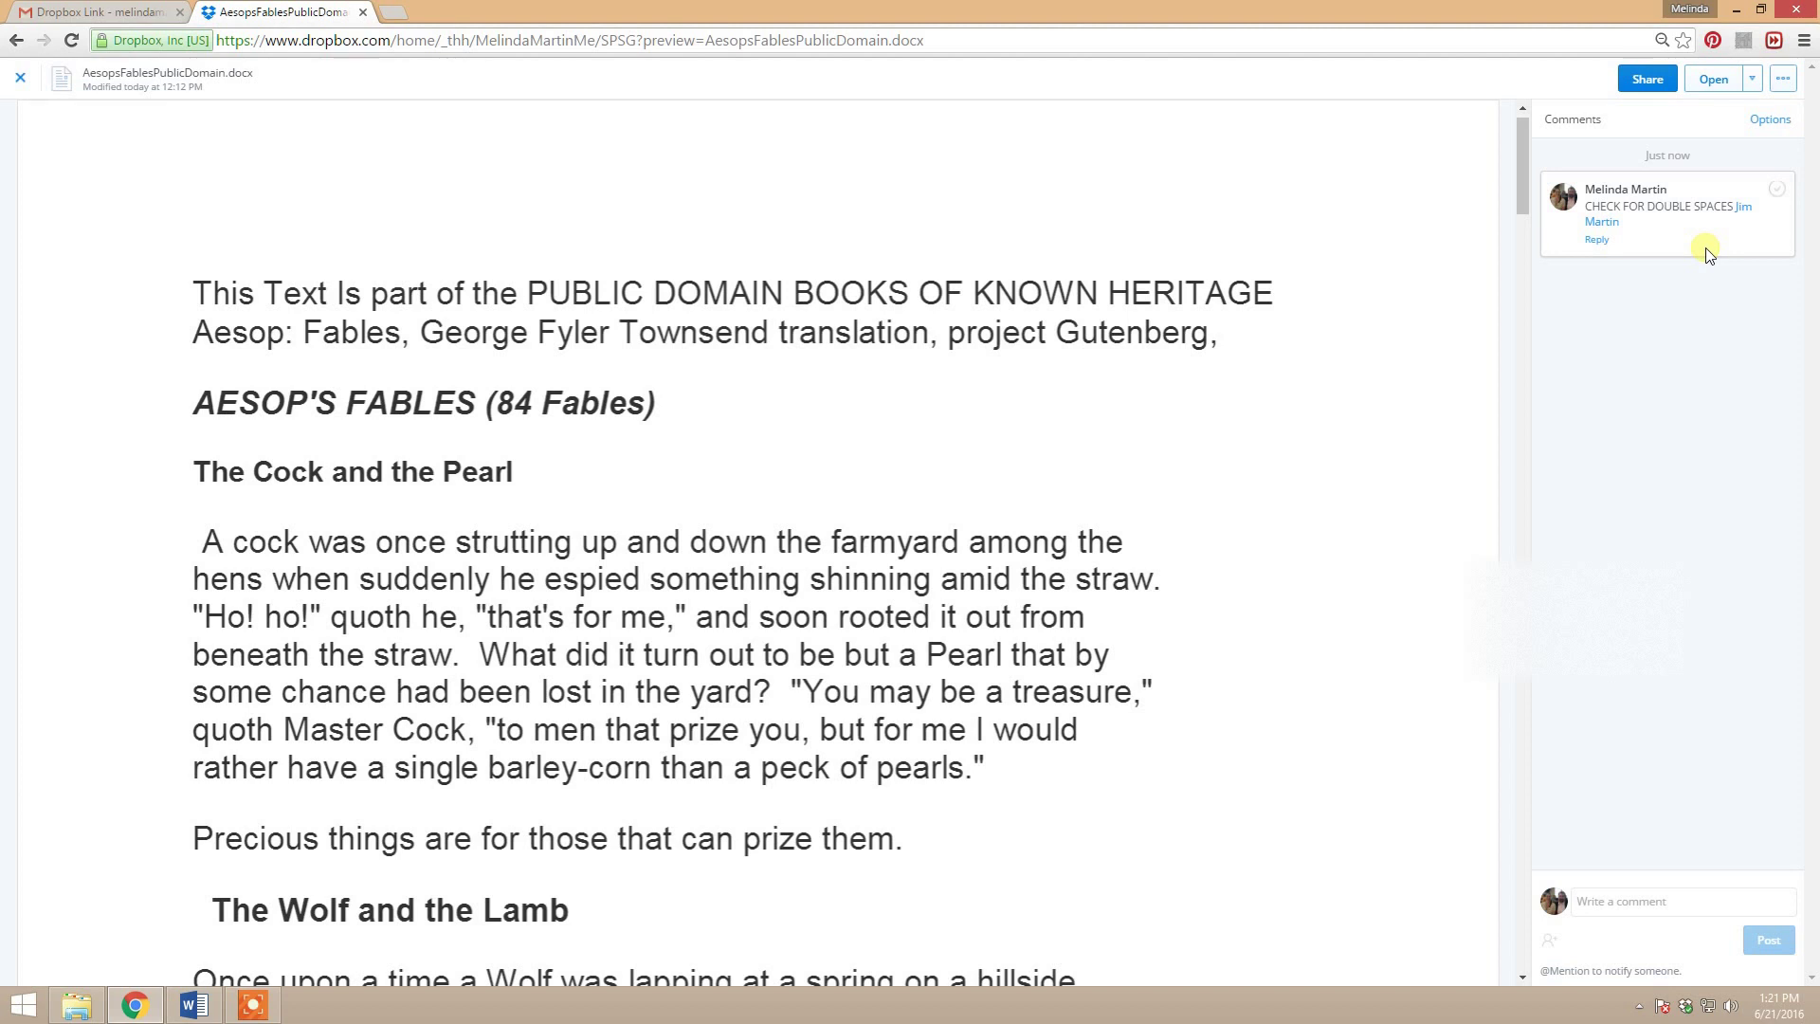
Open the reply box on the double-spaces comment and mark the comment as resolved
click(1597, 240)
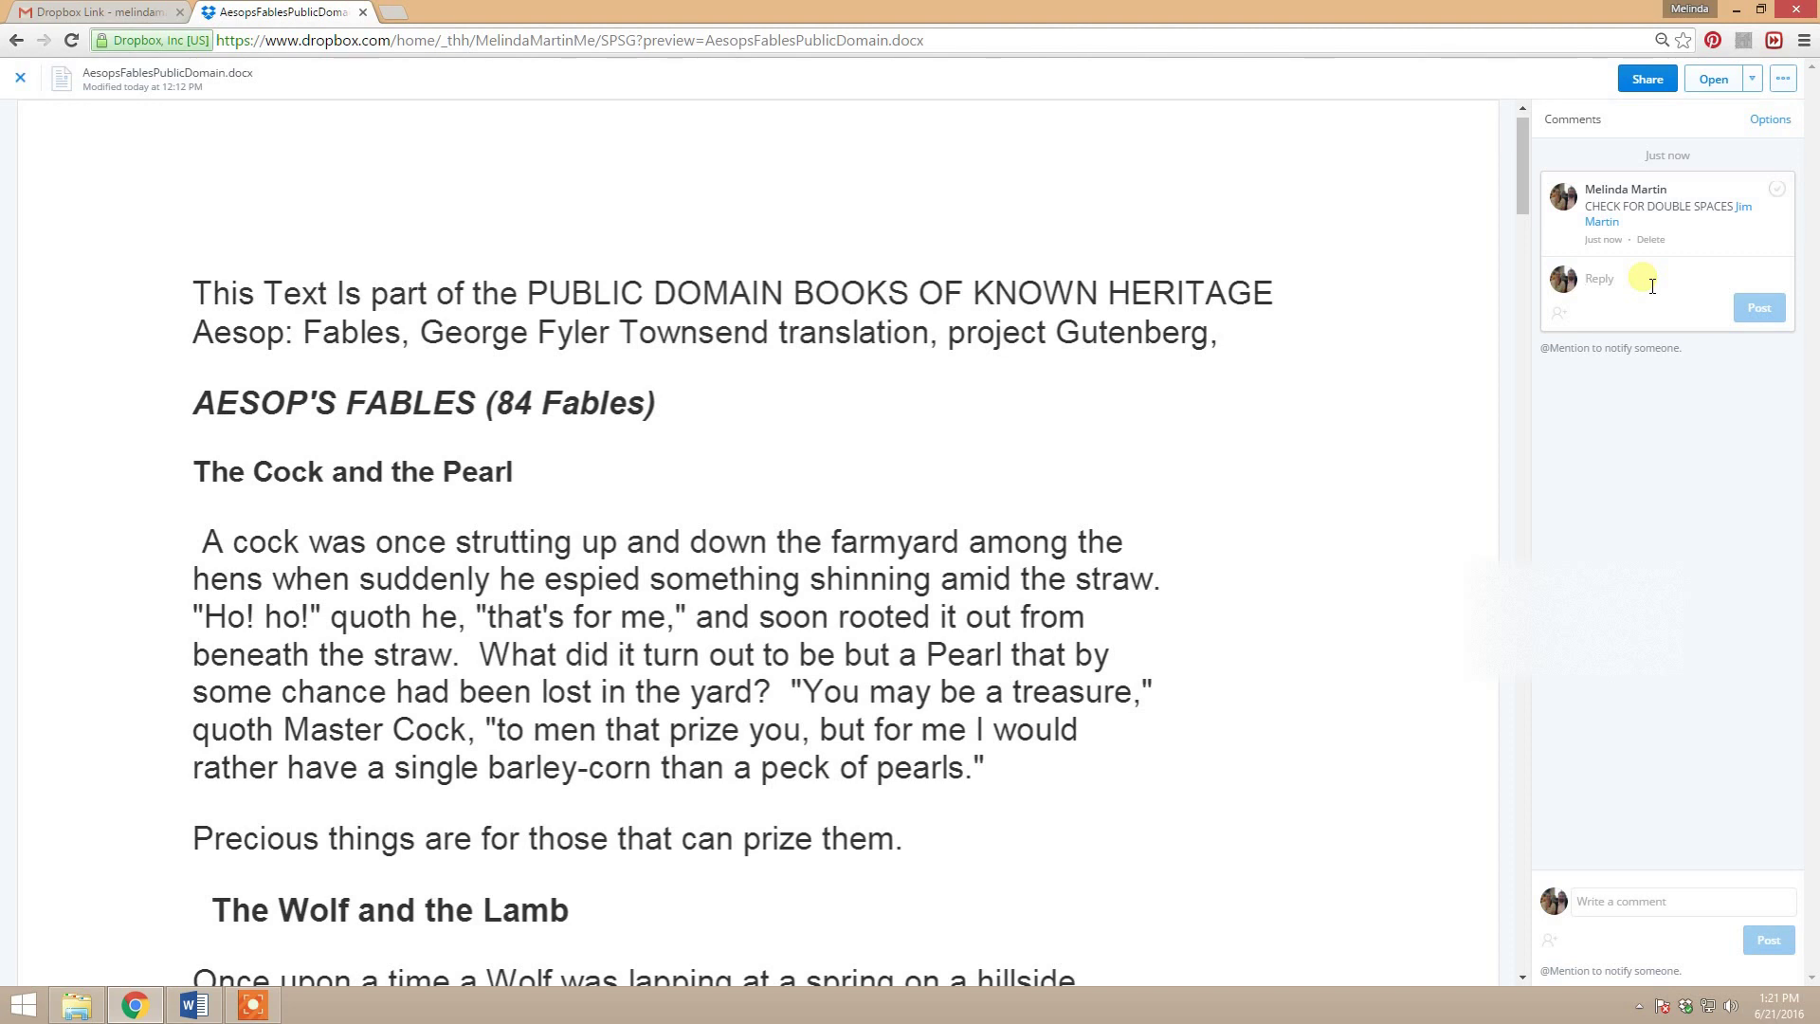
click(1780, 195)
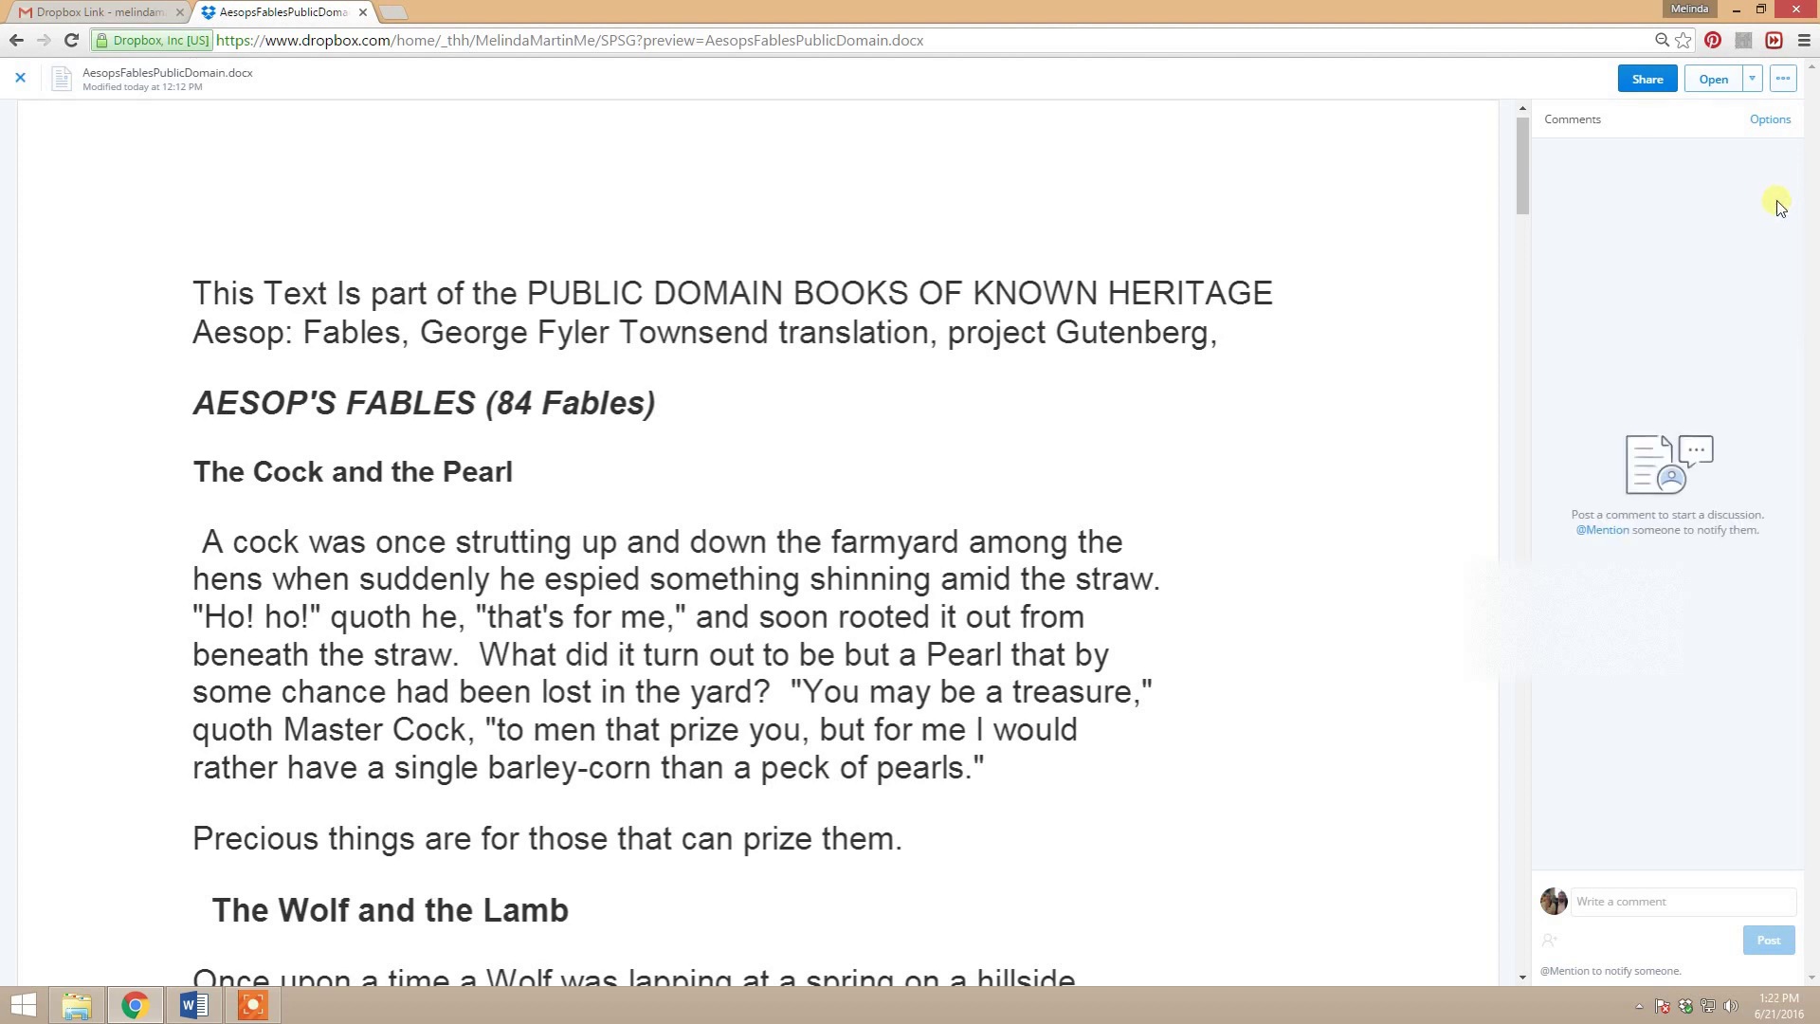
Show the resolved comments in the comments pane, hide them again, and close the comment options
click(1778, 122)
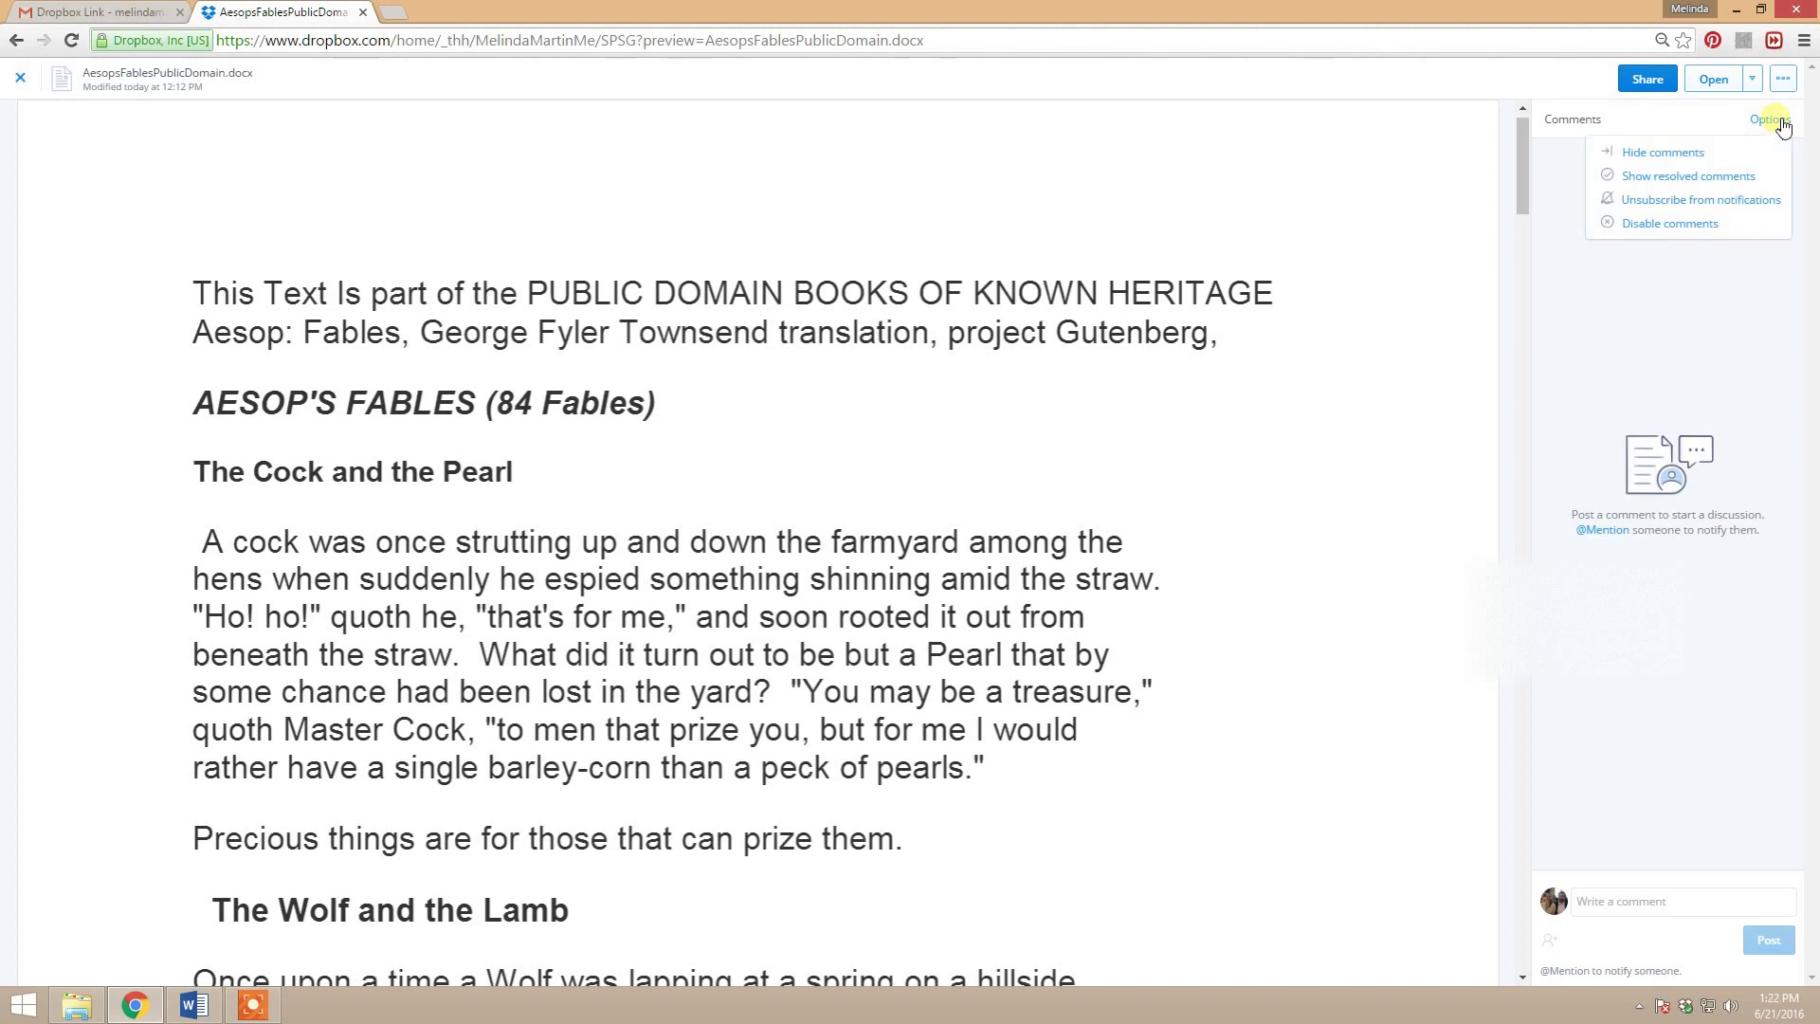
click(1746, 180)
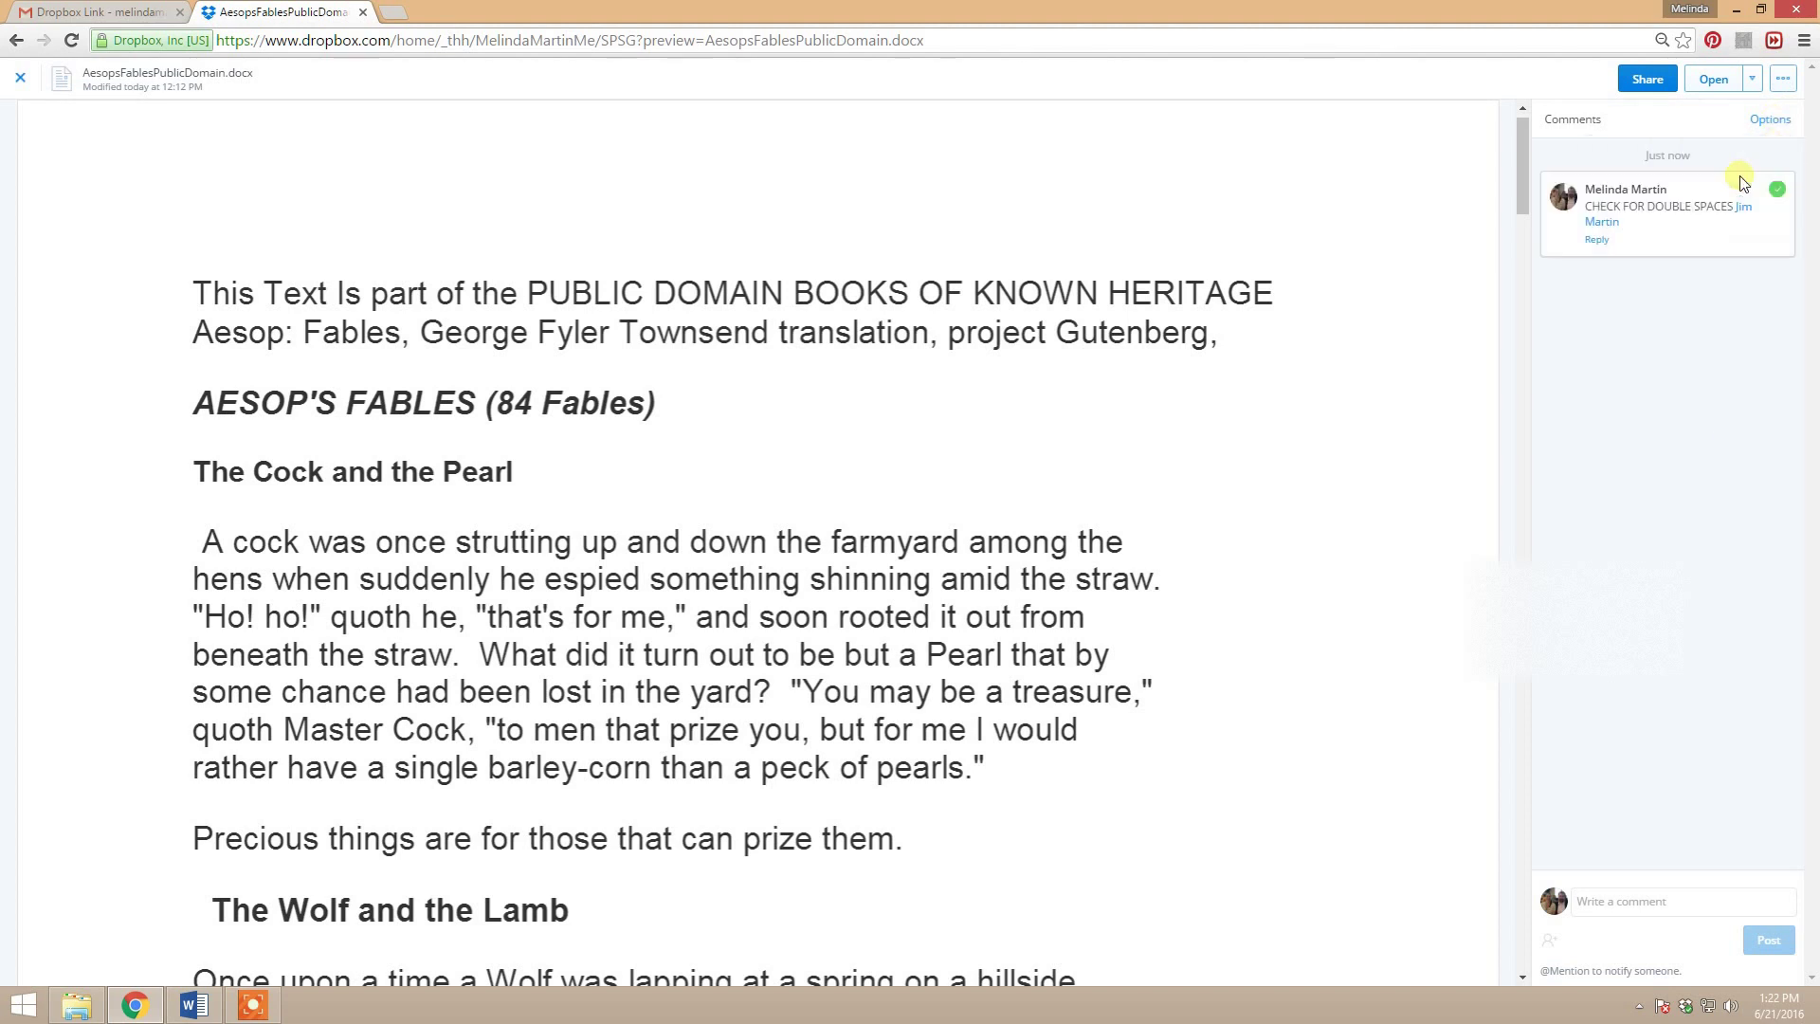
click(1786, 128)
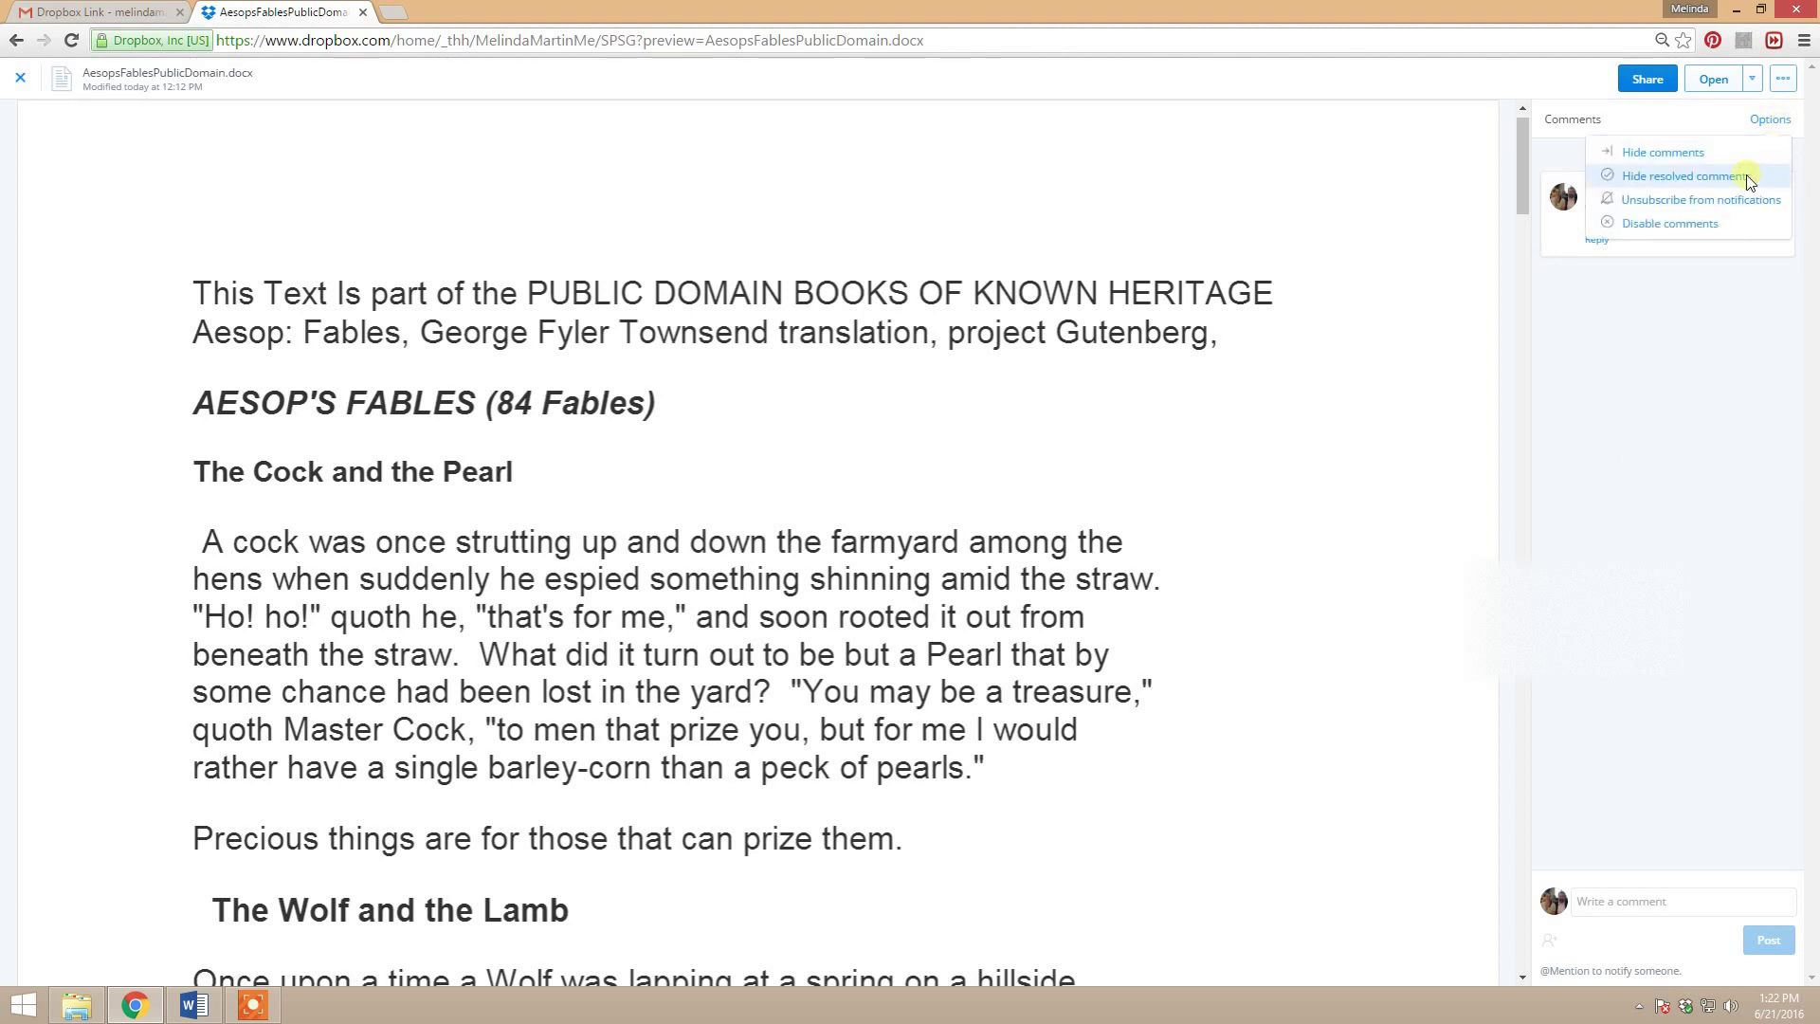
click(1749, 180)
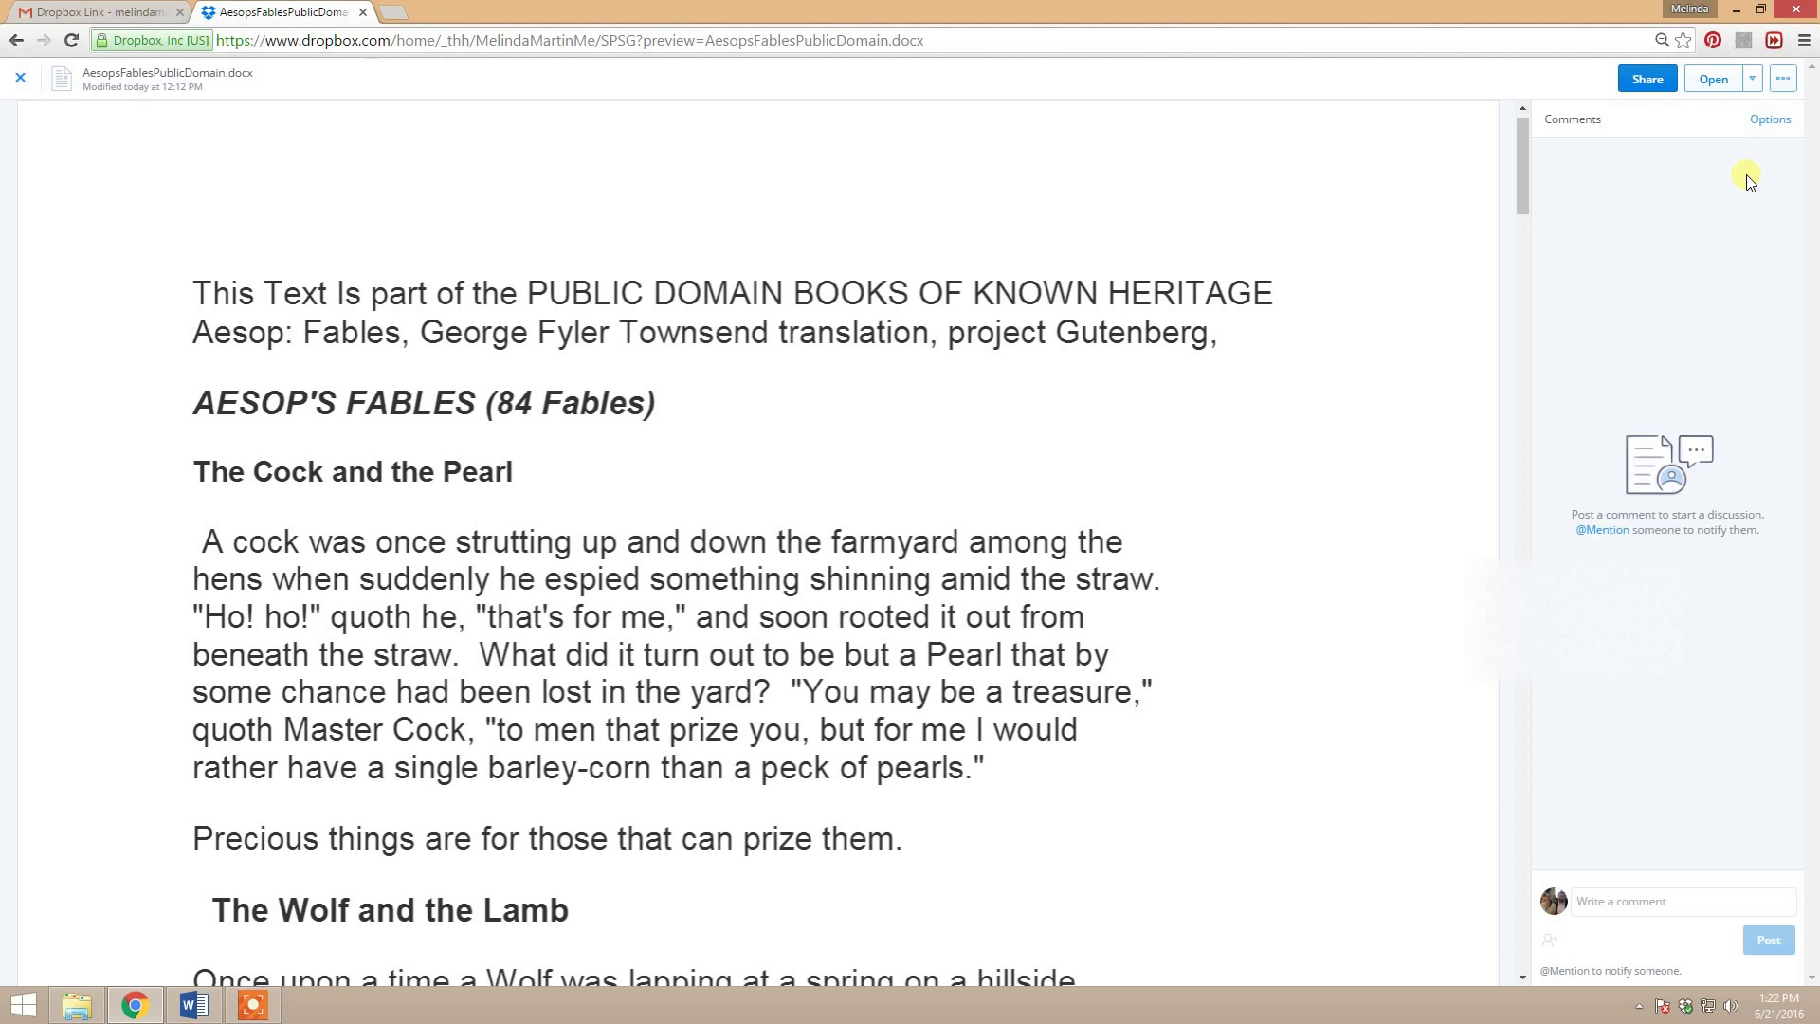
click(1772, 126)
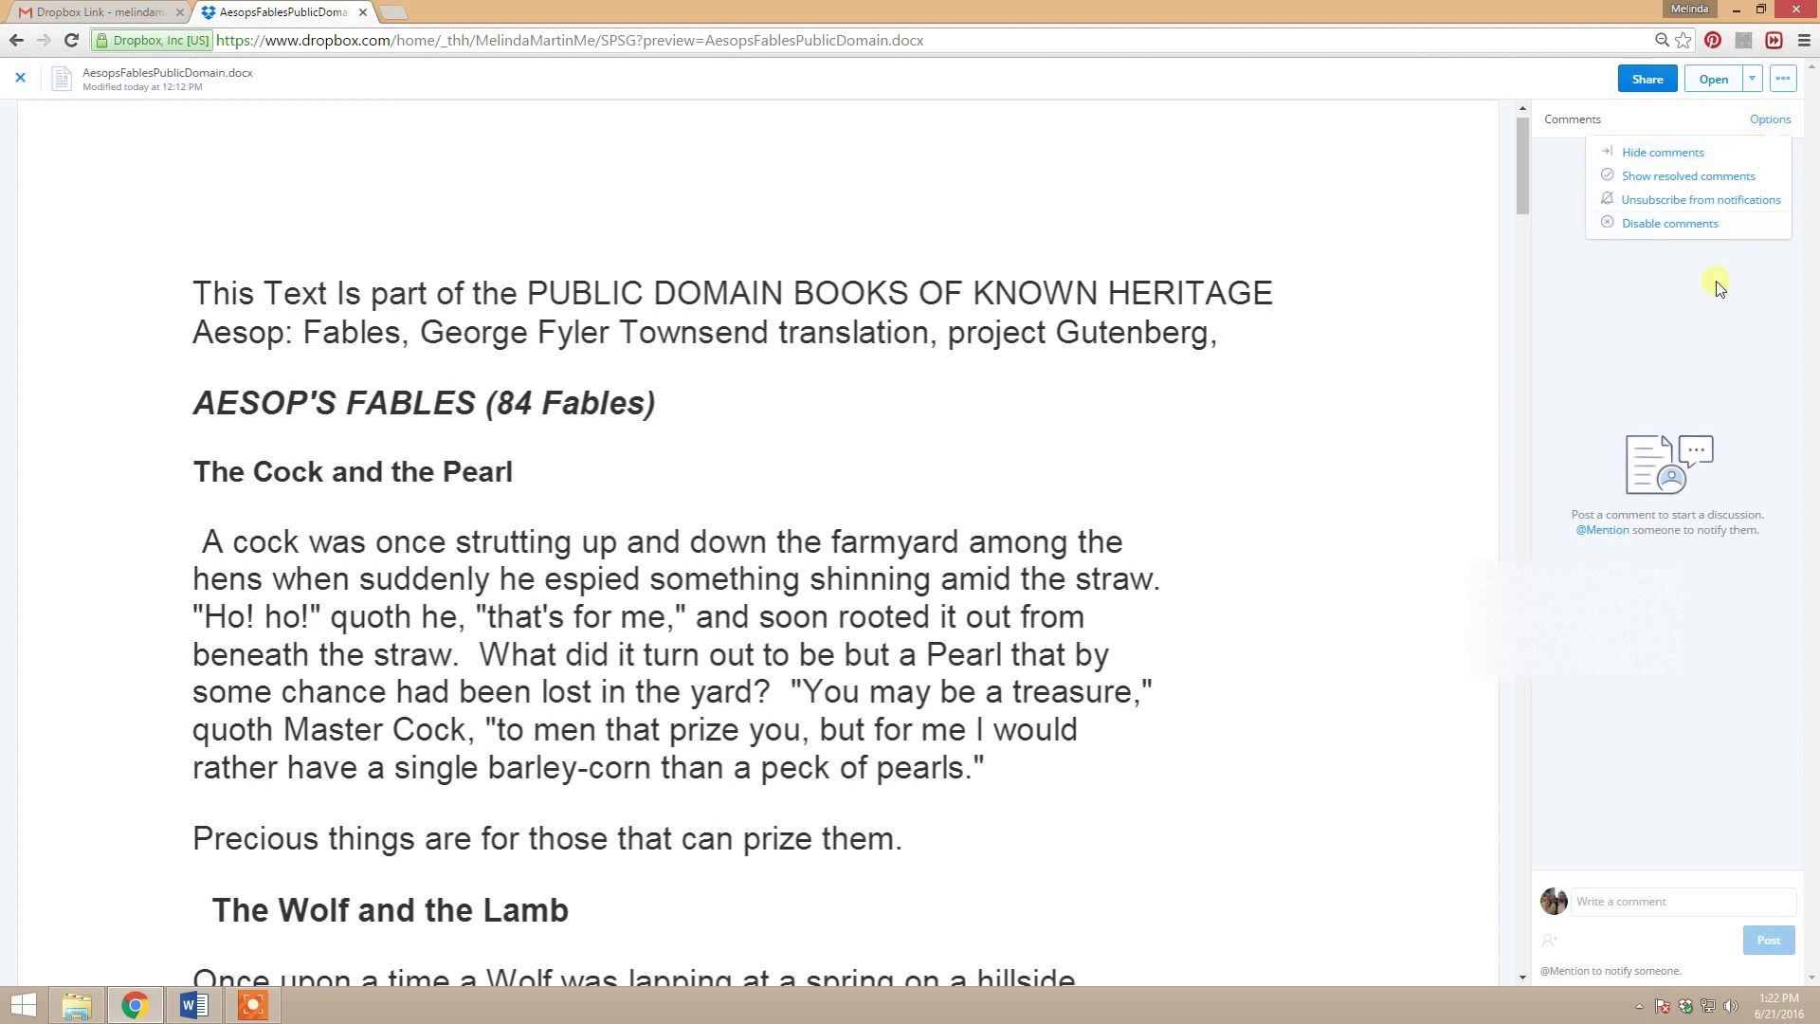
click(1716, 322)
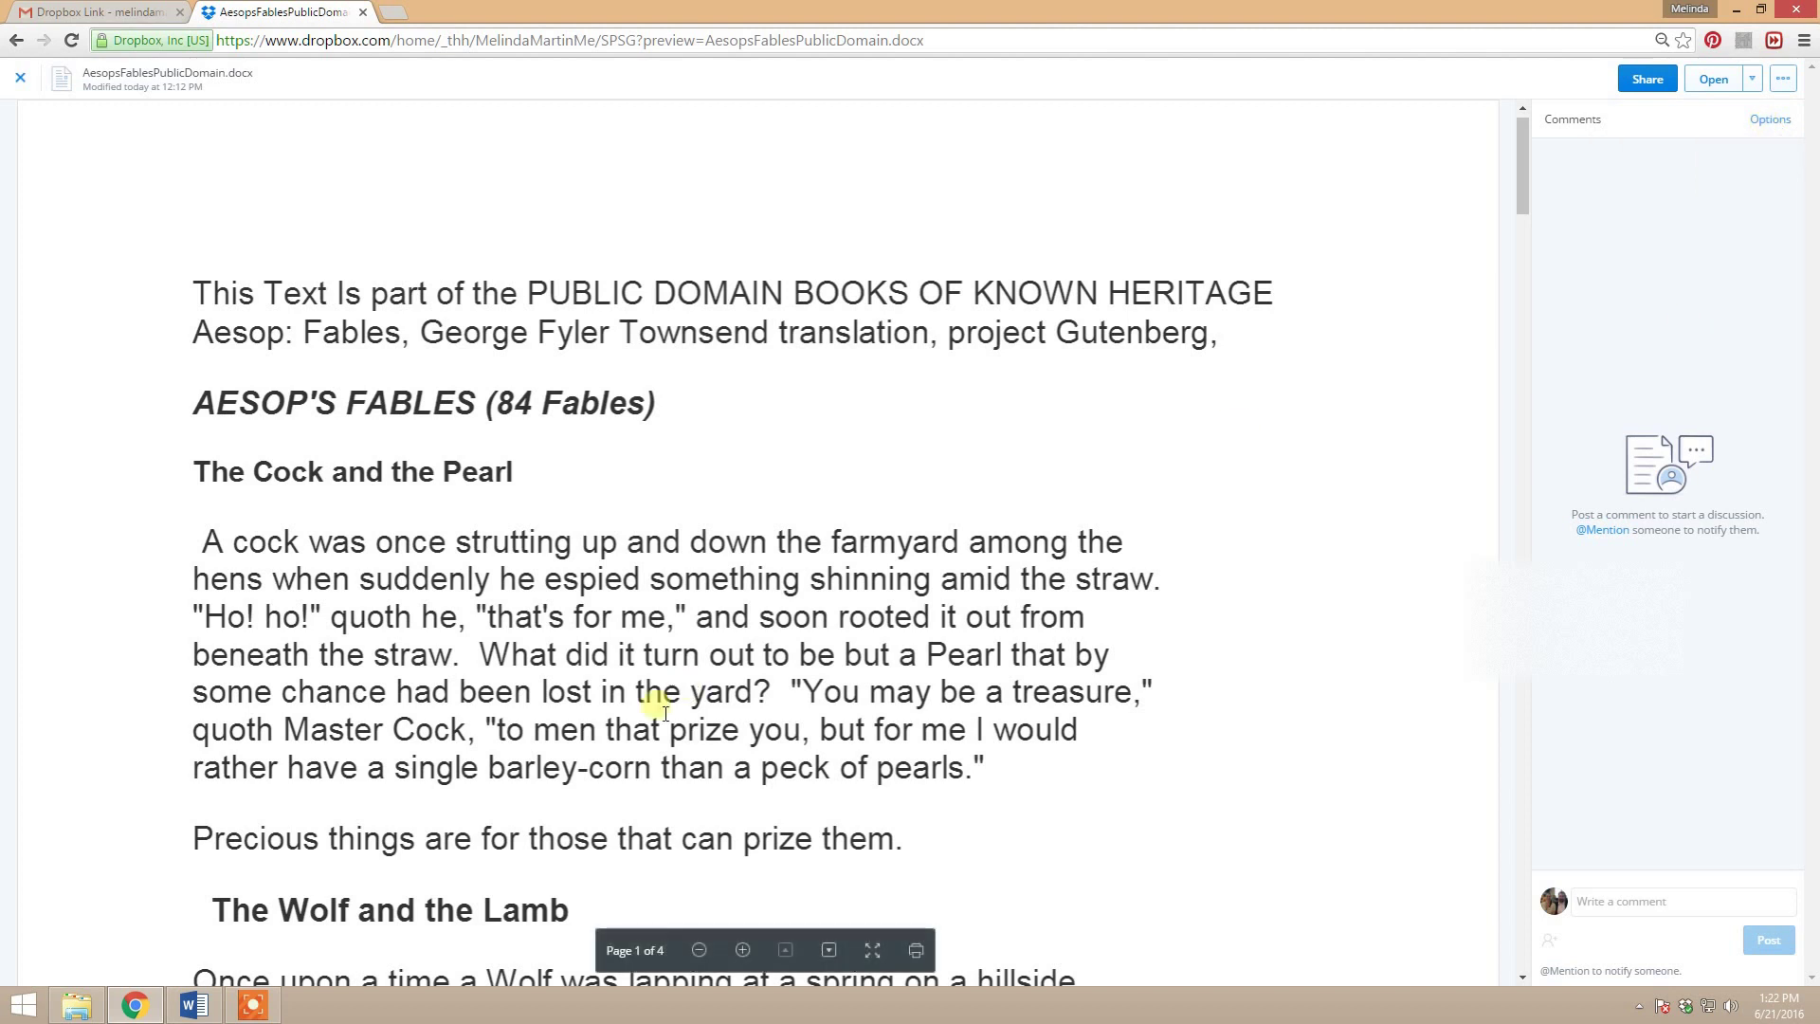